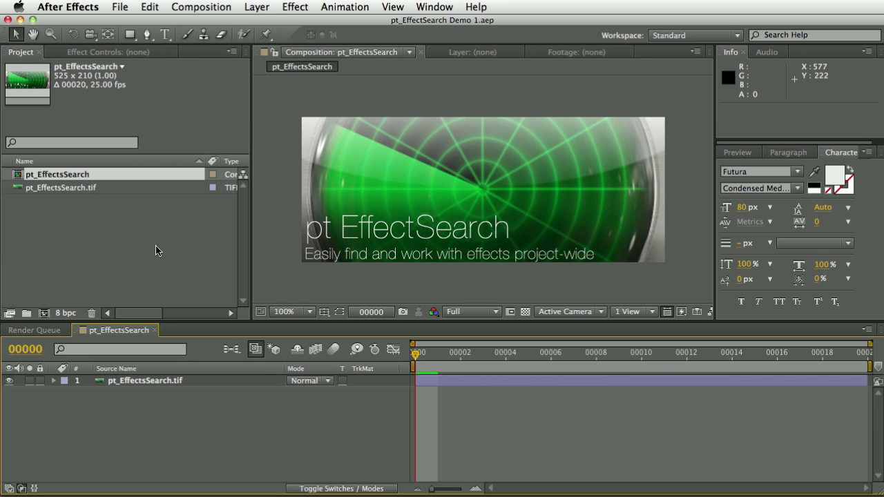
# Launch the pt_EffectSearch script panel from File > Scripts.
pyautogui.click(116, 7)
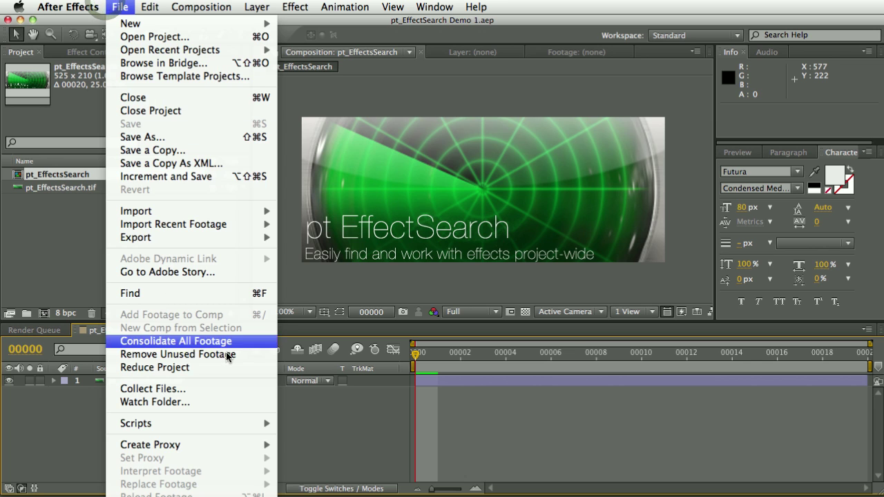
pyautogui.moveTo(219, 423)
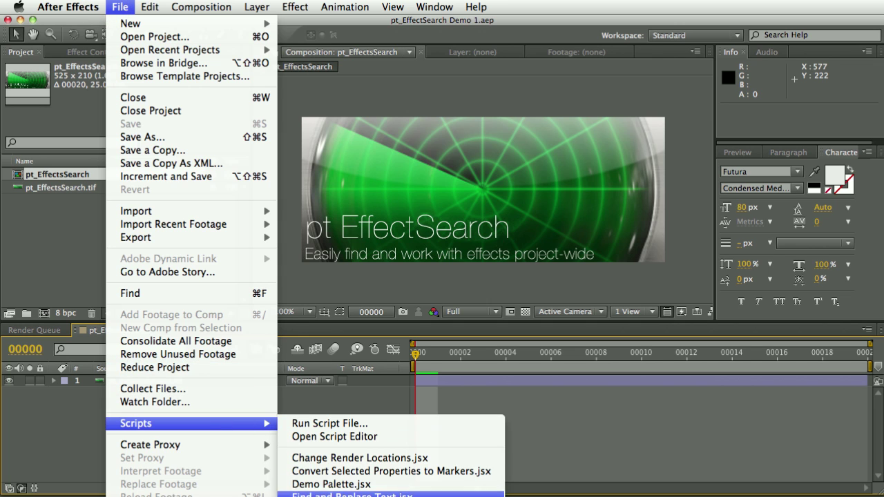
pyautogui.click(359, 495)
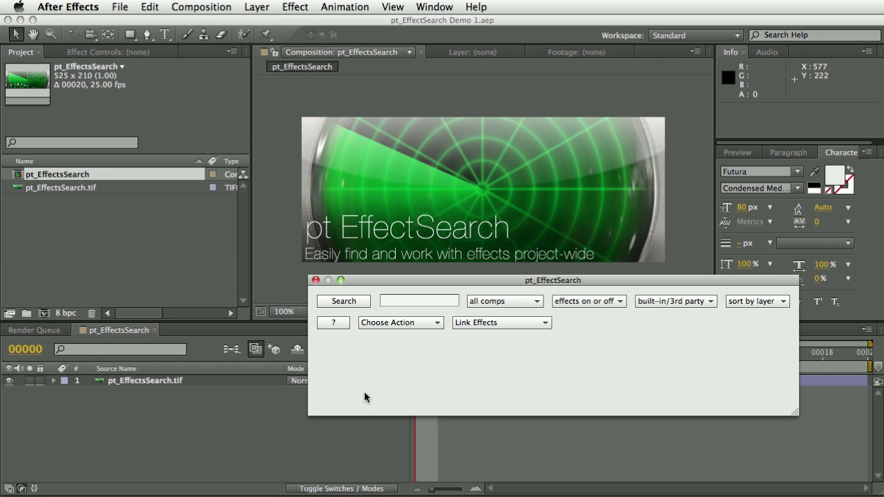
pyautogui.moveTo(467, 281); pyautogui.dragTo(493, 260)
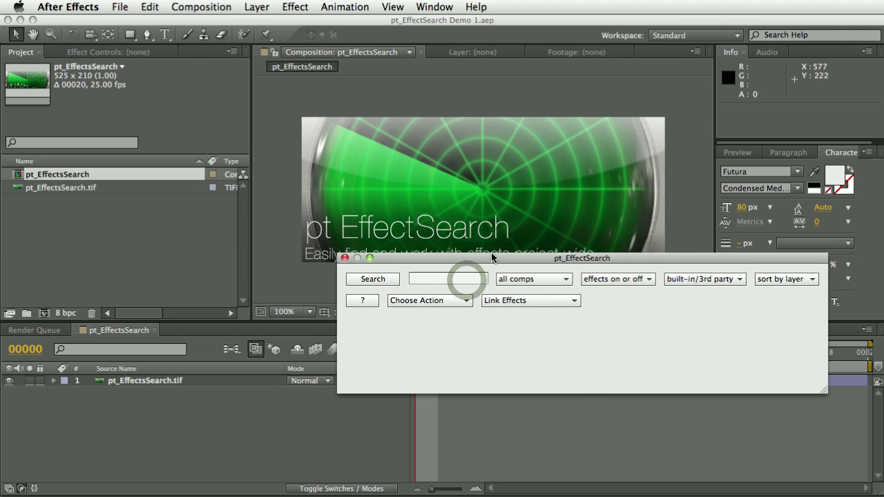
# Read the script's help window, close it, and move the panel down below the composition.
pyautogui.click(363, 301)
pyautogui.moveTo(456, 107); pyautogui.dragTo(452, 61)
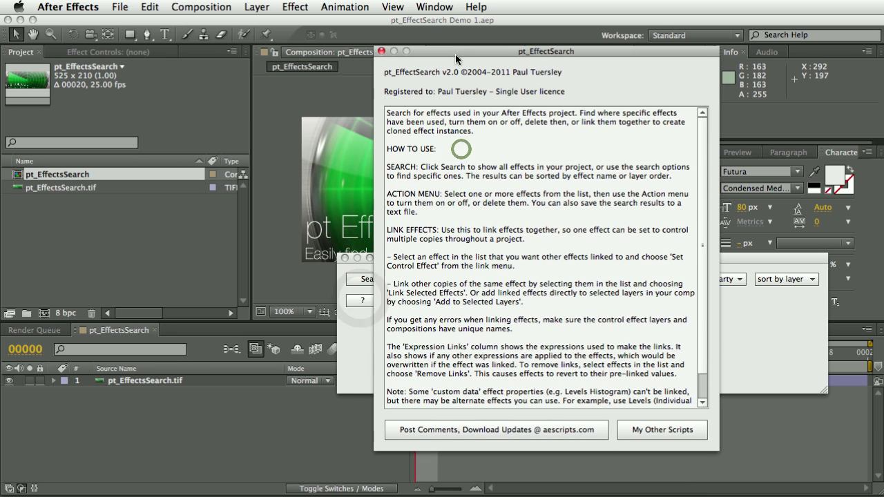
pyautogui.click(381, 51)
pyautogui.moveTo(405, 256); pyautogui.dragTo(405, 250)
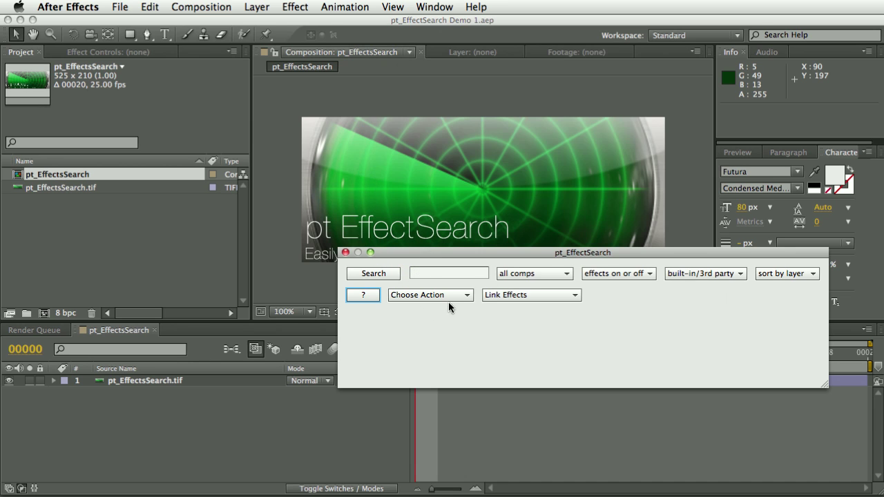
pyautogui.moveTo(524, 251); pyautogui.dragTo(553, 326)
# Open the pt_EffectSearch Demo 2.aep project and move the script panel near the top.
pyautogui.click(120, 6)
pyautogui.click(192, 33)
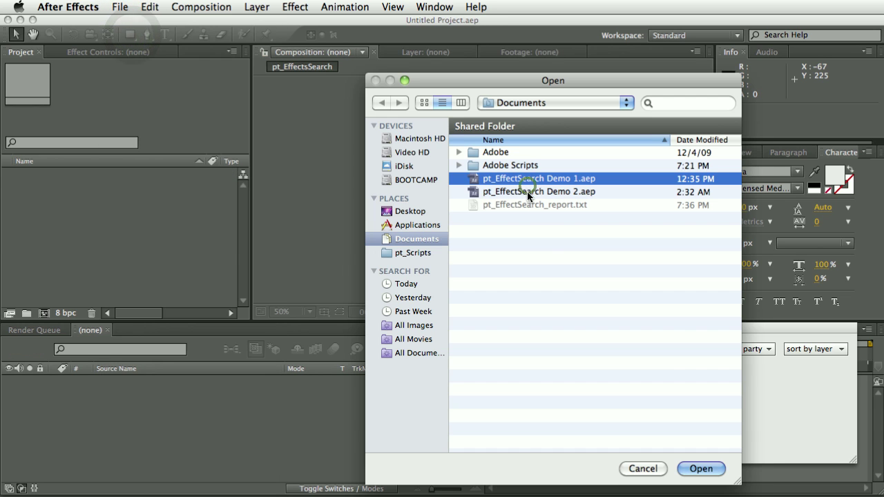
pyautogui.click(529, 190)
pyautogui.click(700, 469)
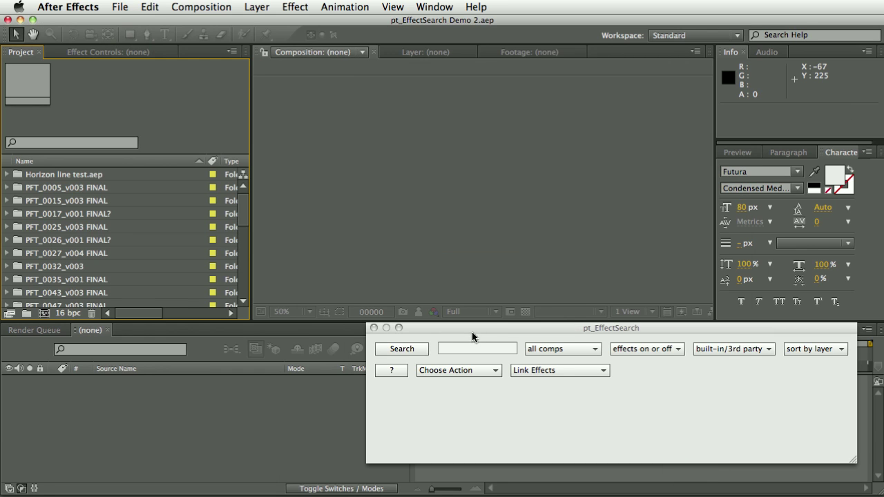
pyautogui.moveTo(492, 326); pyautogui.dragTo(465, 141)
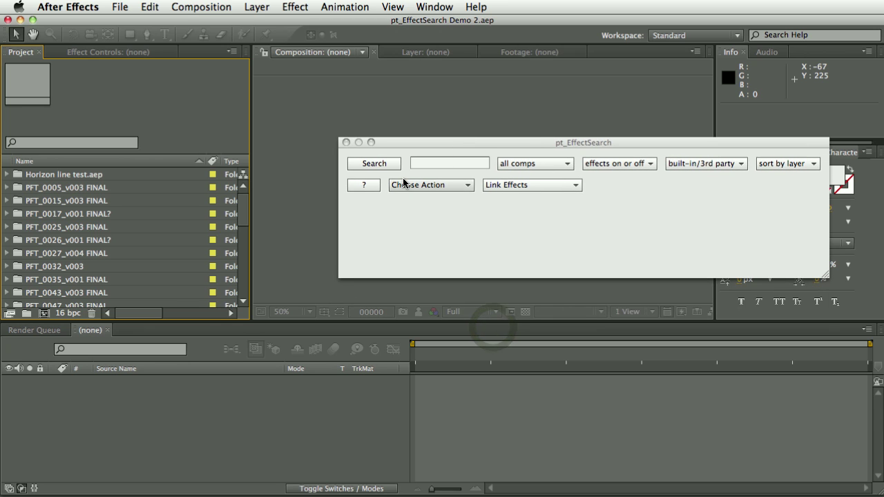
# Try project-selection scope on the PFT_0015_v003 FINAL folder, then set scope back to all comps.
pyautogui.click(523, 165)
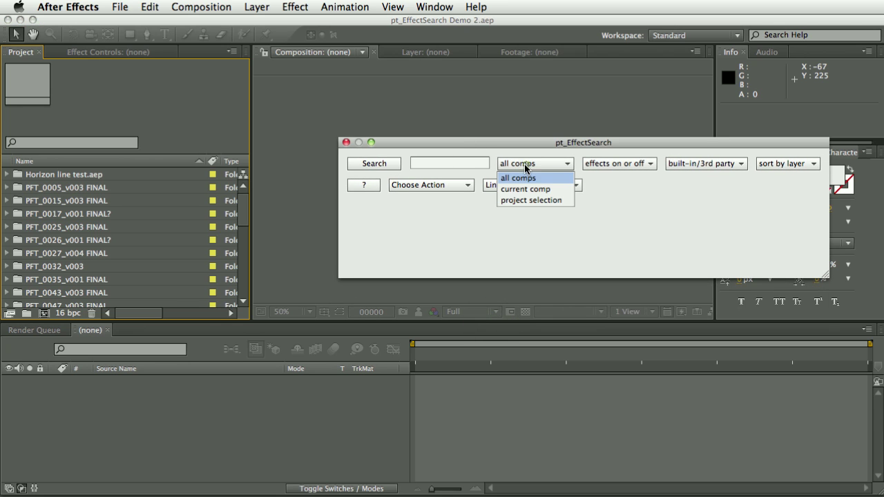
pyautogui.click(531, 200)
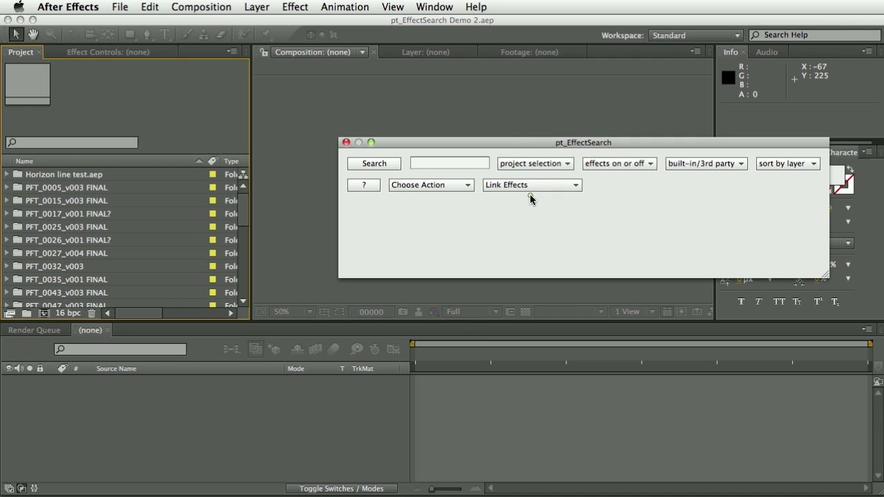
pyautogui.click(91, 201)
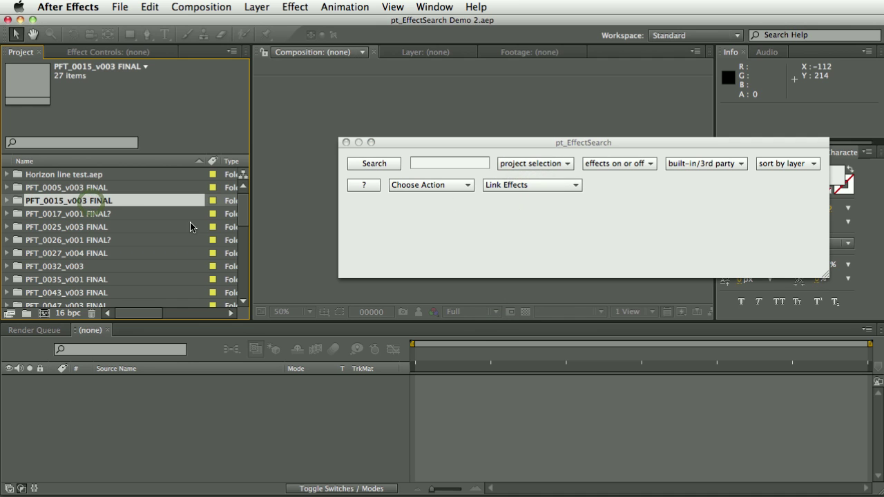
pyautogui.click(536, 166)
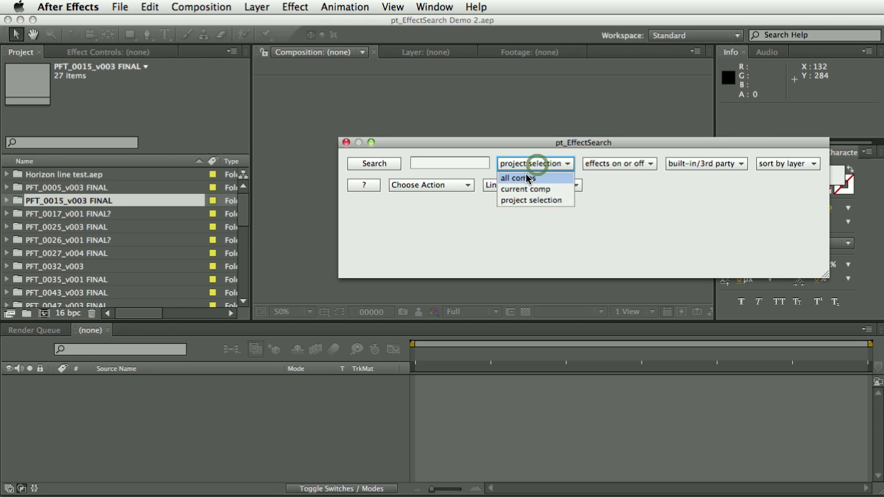
pyautogui.click(522, 177)
# Leave the on/off and built-in/third-party filters unchanged and sort results by effect.
pyautogui.click(614, 164)
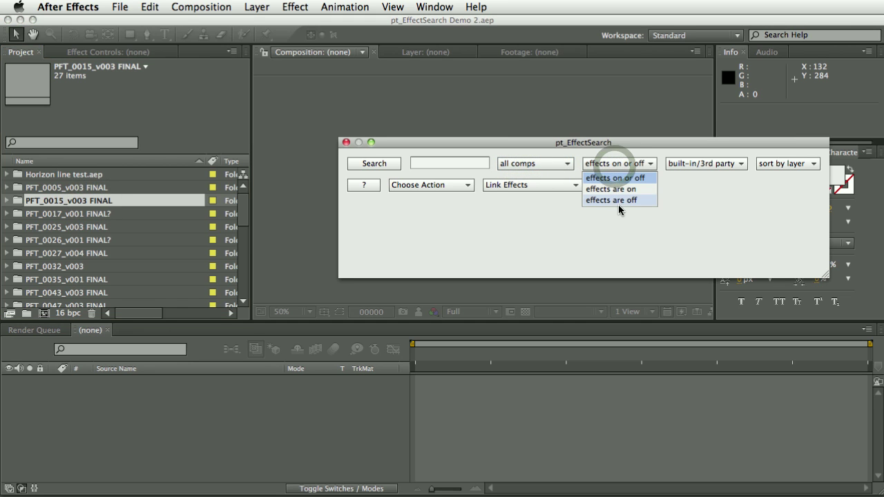
pyautogui.click(643, 158)
pyautogui.click(690, 164)
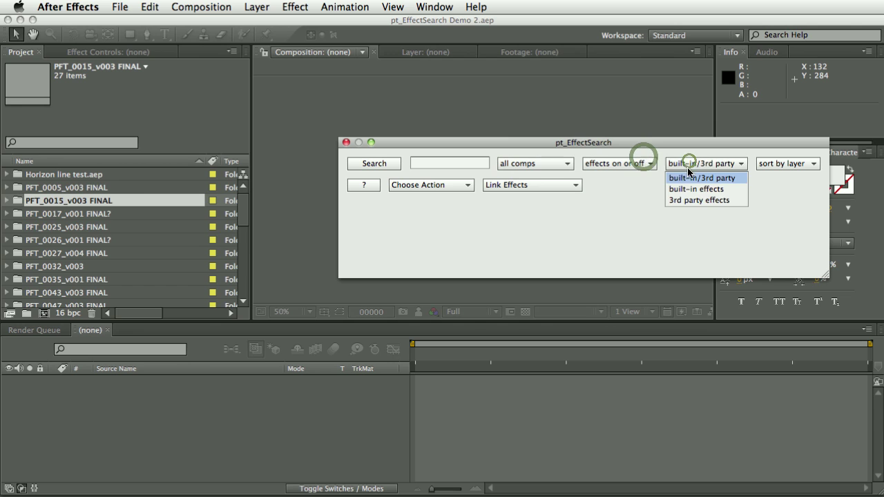
pyautogui.click(690, 161)
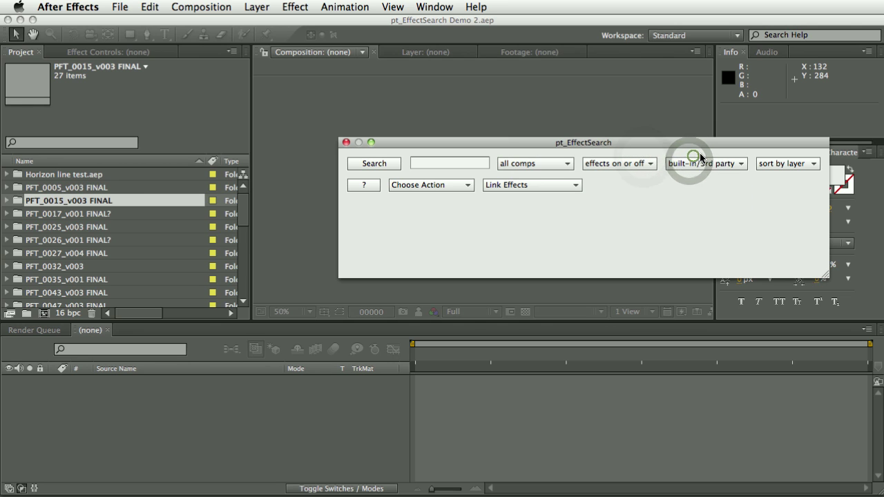
pyautogui.click(769, 165)
pyautogui.click(774, 175)
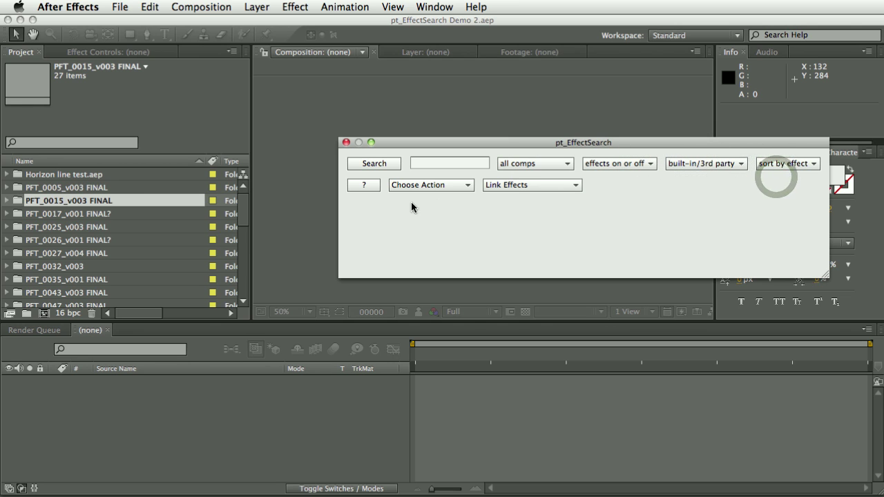
pyautogui.click(386, 166)
# Search all comps for effects and enlarge the results panel.
pyautogui.click(377, 165)
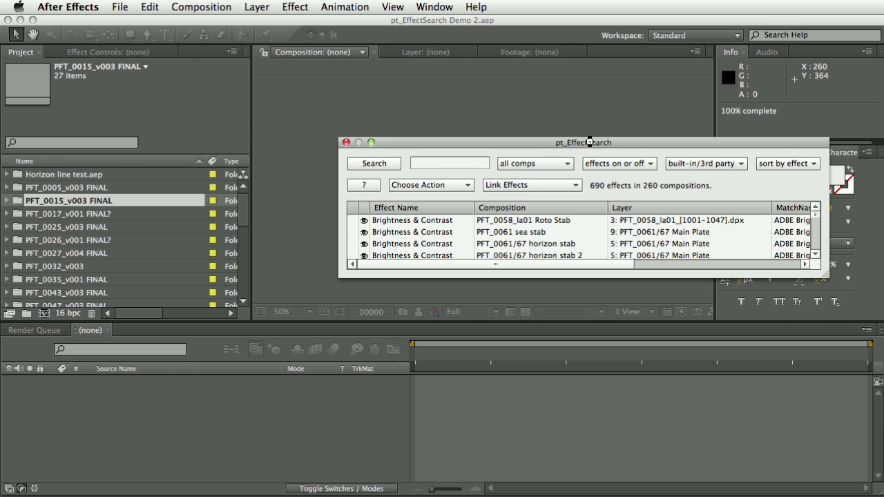
pyautogui.moveTo(585, 142); pyautogui.dragTo(562, 44)
pyautogui.moveTo(804, 182); pyautogui.dragTo(857, 436)
pyautogui.moveTo(844, 117); pyautogui.dragTo(844, 209)
# Scroll through the 690 effects found and choose Save Search Report.
pyautogui.scroll(-20, 846, 265)
pyautogui.moveTo(839, 268); pyautogui.dragTo(840, 106)
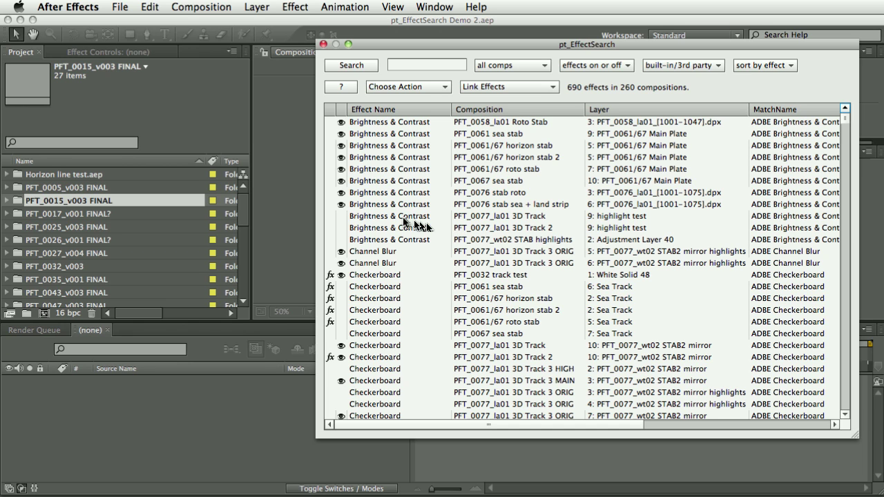
pyautogui.moveTo(842, 119)
pyautogui.mouseDown()
pyautogui.moveTo(842, 401)
pyautogui.moveTo(838, 134)
pyautogui.moveTo(827, 113)
pyautogui.mouseUp()
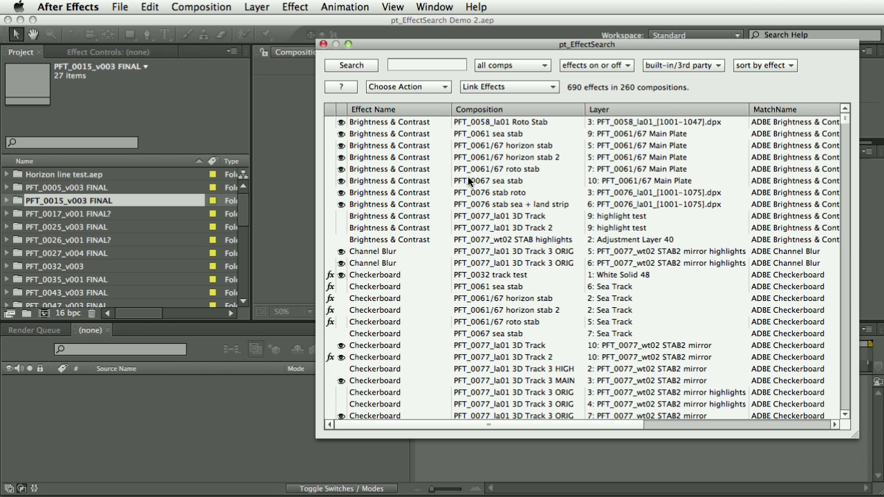
pyautogui.click(425, 88)
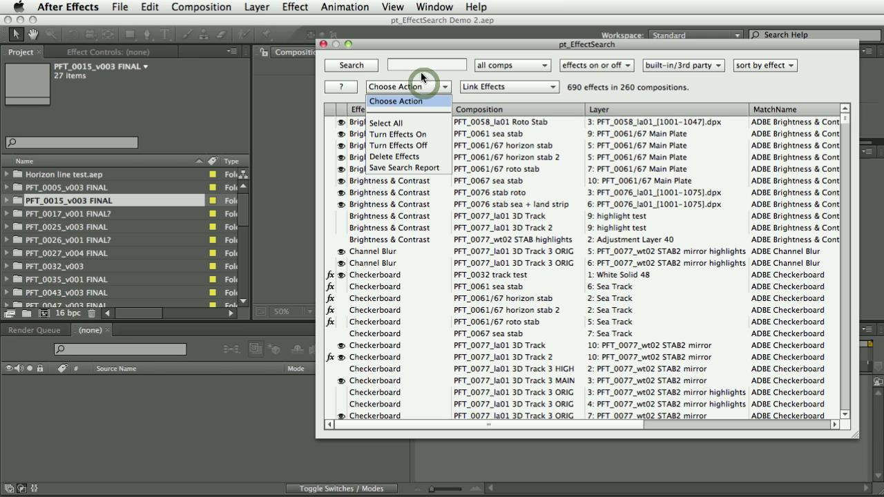
pyautogui.click(408, 170)
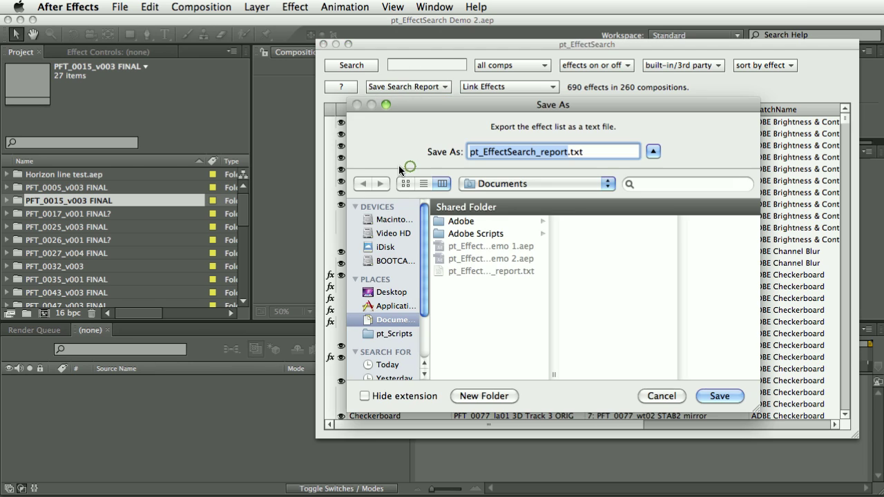
# Save pt_EffectSearch_report.txt over the existing file, review it in TextEdit, then close it.
pyautogui.click(712, 396)
pyautogui.click(709, 195)
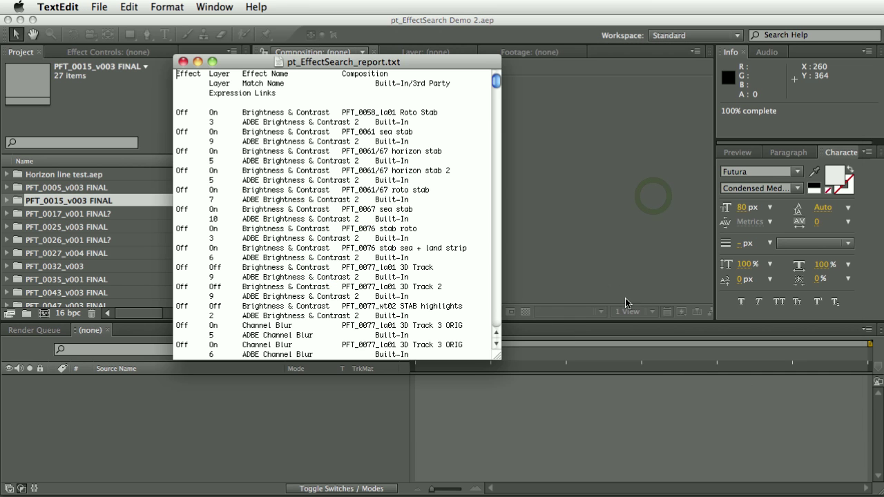
pyautogui.moveTo(332, 62); pyautogui.dragTo(177, 38)
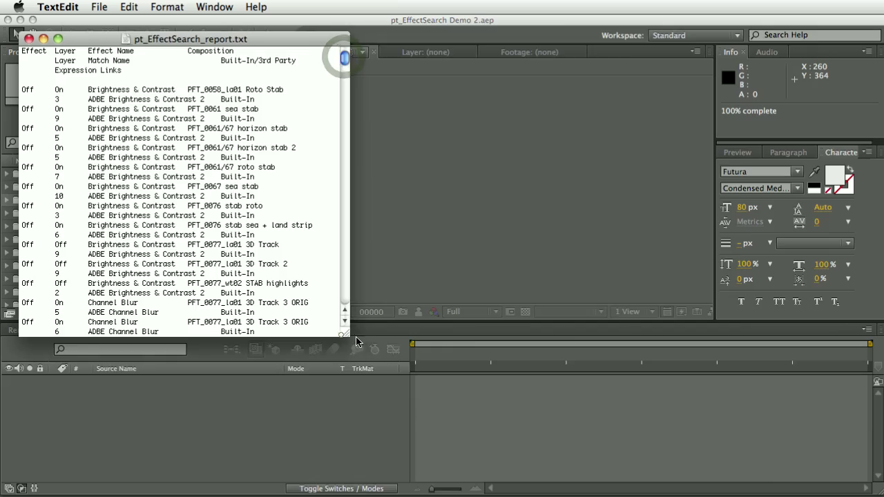
pyautogui.moveTo(358, 336); pyautogui.dragTo(815, 487)
pyautogui.click(814, 102)
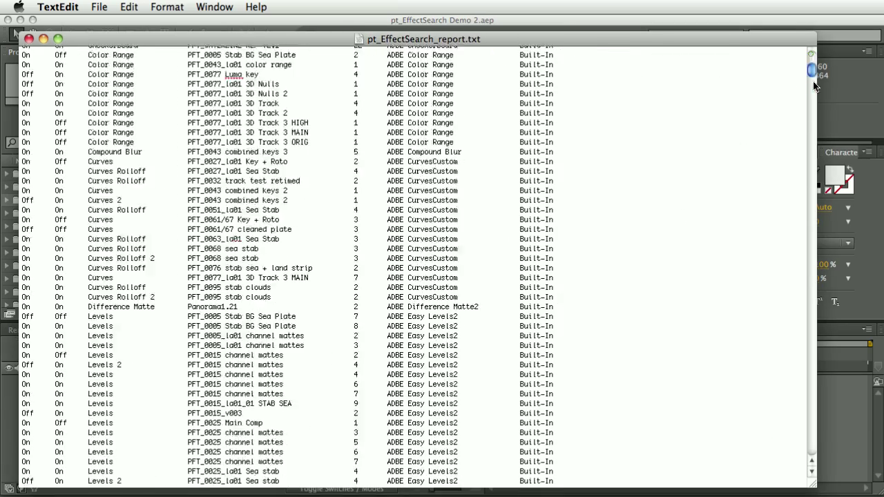
pyautogui.moveTo(813, 102); pyautogui.dragTo(799, 55)
pyautogui.click(27, 38)
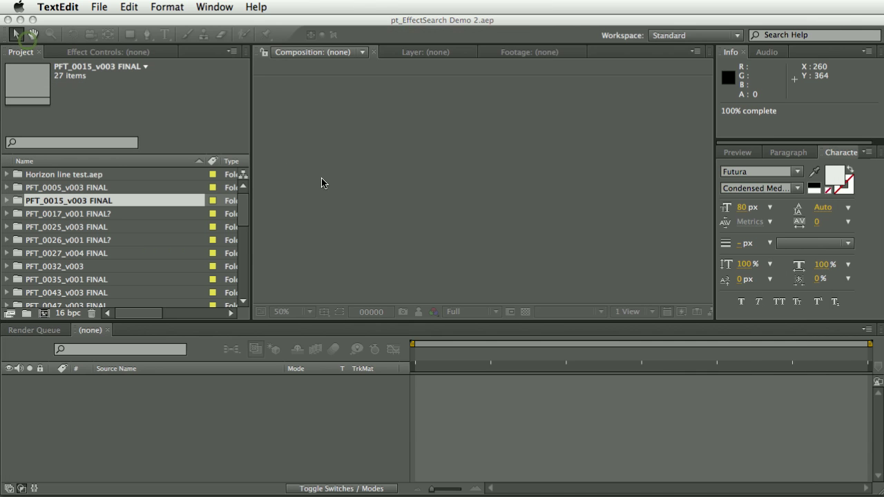
# Return to After Effects and search for effects matching 'blur', scrolling through the results.
pyautogui.click(329, 84)
pyautogui.click(404, 65)
pyautogui.write('blur')
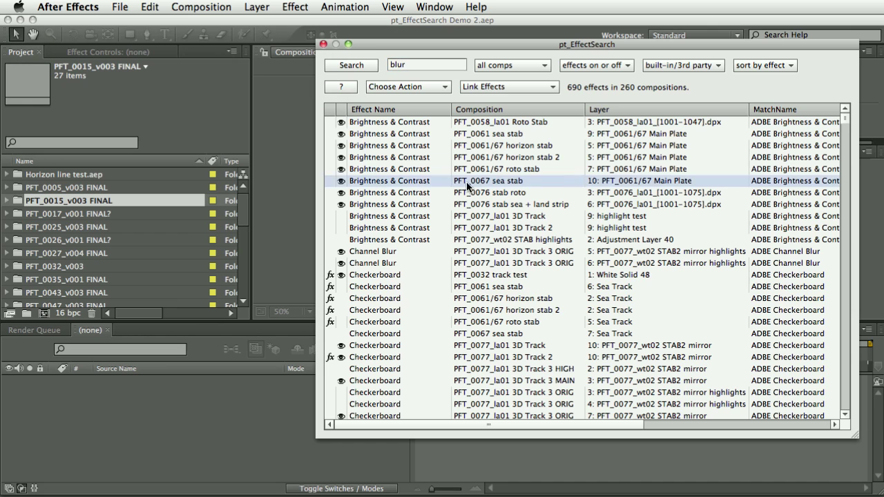
pyautogui.click(351, 65)
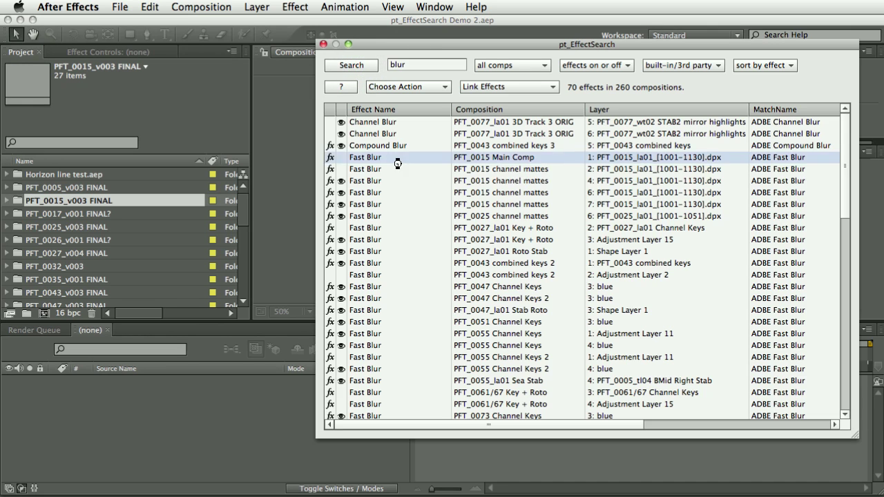
pyautogui.scroll(-10, 842, 170)
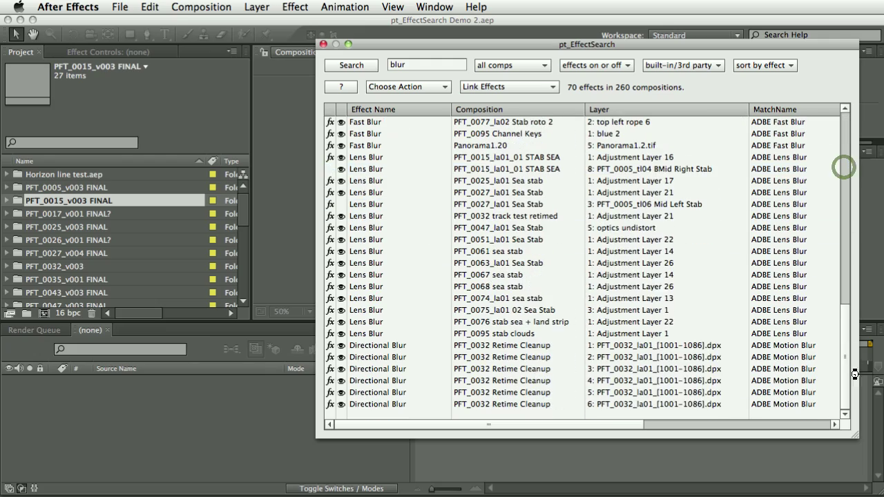
pyautogui.scroll(6, 850, 202)
pyautogui.scroll(5, 851, 202)
pyautogui.scroll(-10, 846, 180)
pyautogui.scroll(10, 844, 159)
pyautogui.scroll(-10, 842, 133)
pyautogui.scroll(10, 841, 208)
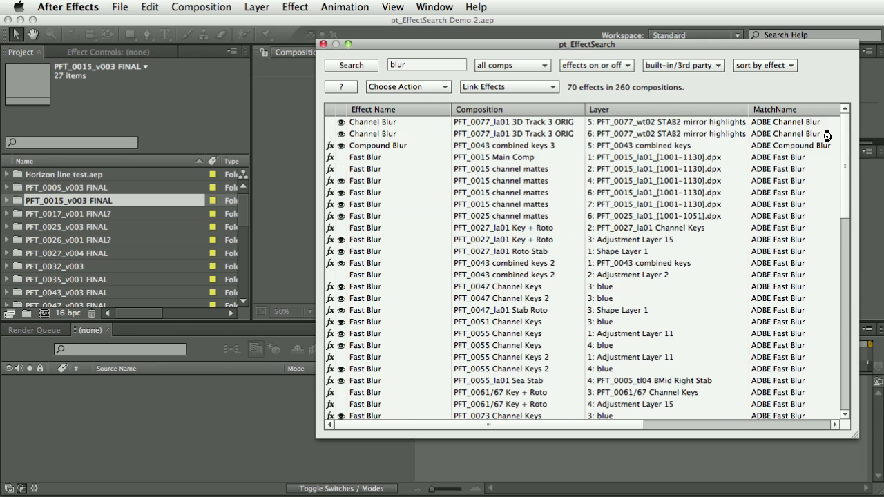
# Select the 15 Fast Blur rows, turn them off, then back on.
pyautogui.click(492, 159)
pyautogui.keyDown('shift'); pyautogui.click(519, 319); pyautogui.keyUp('shift')
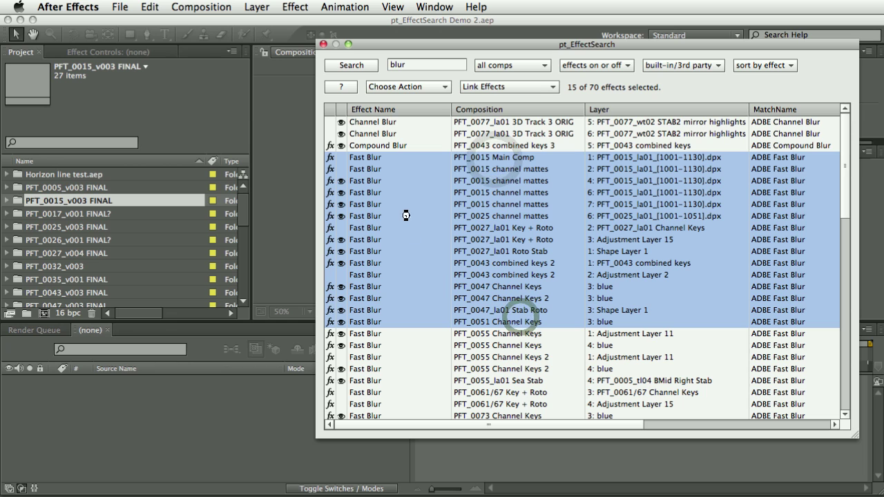
pyautogui.click(407, 86)
pyautogui.click(410, 145)
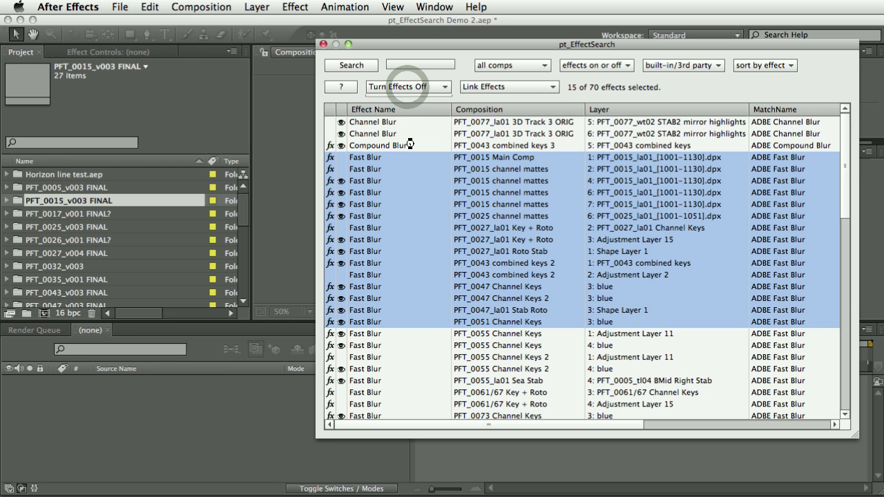
pyautogui.click(406, 86)
pyautogui.click(406, 134)
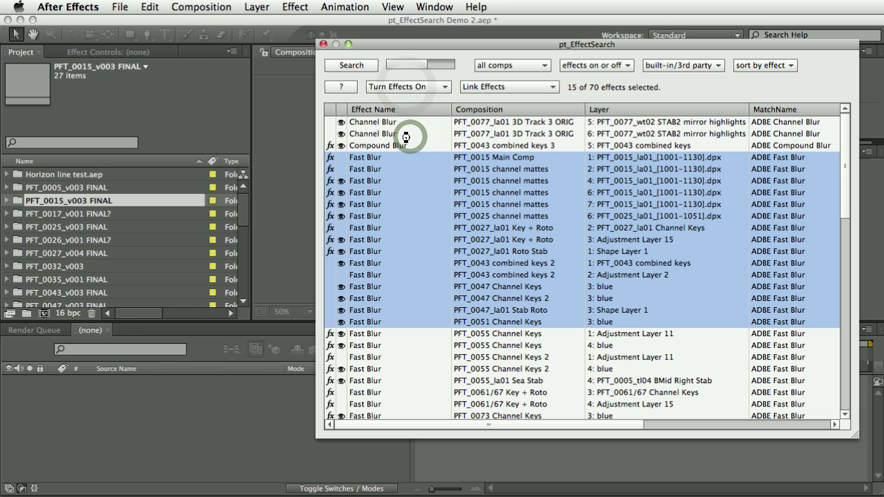
# Delete the 15 selected Fast Blur effects and rerun the search.
pyautogui.click(409, 87)
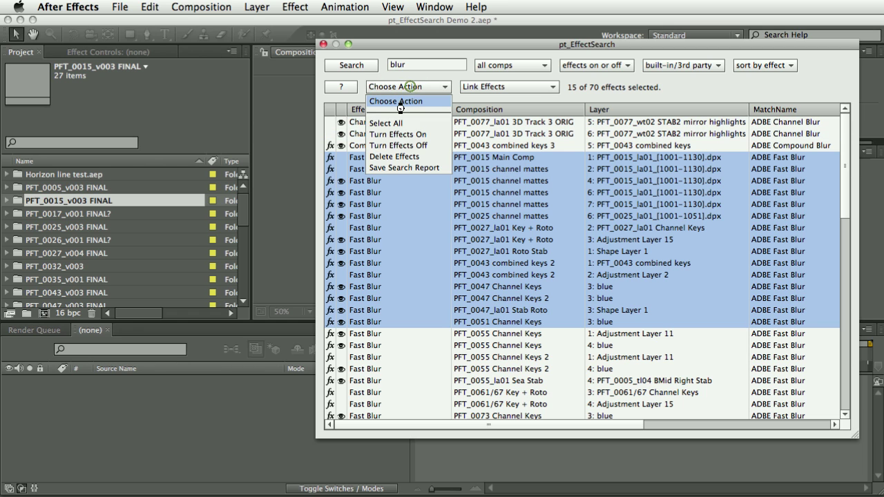
pyautogui.click(412, 156)
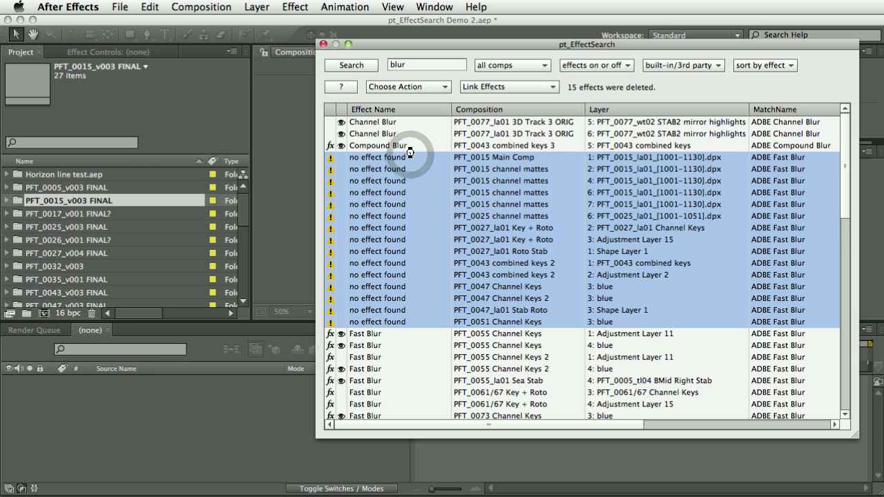
pyautogui.click(331, 66)
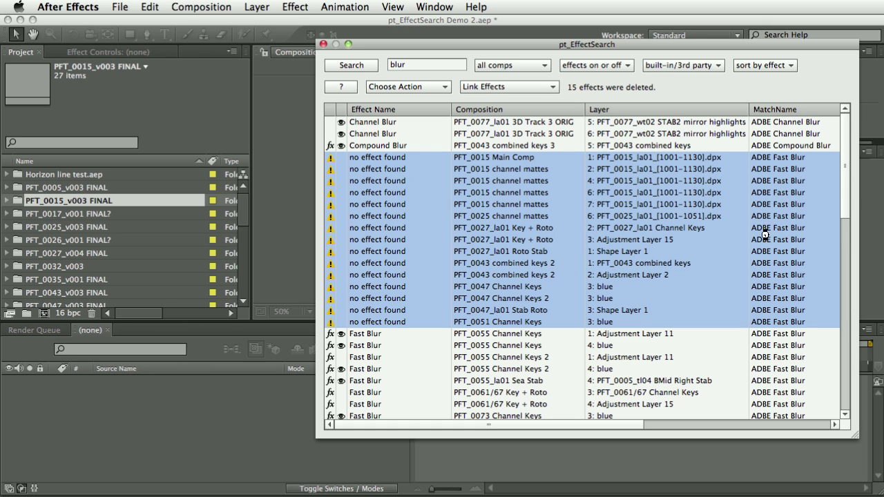
# Close the pt_EffectSearch panel.
pyautogui.moveTo(845, 189)
pyautogui.mouseDown()
pyautogui.moveTo(844, 373)
pyautogui.moveTo(845, 181)
pyautogui.mouseUp()
pyautogui.click(322, 44)
pyautogui.click(176, 102)
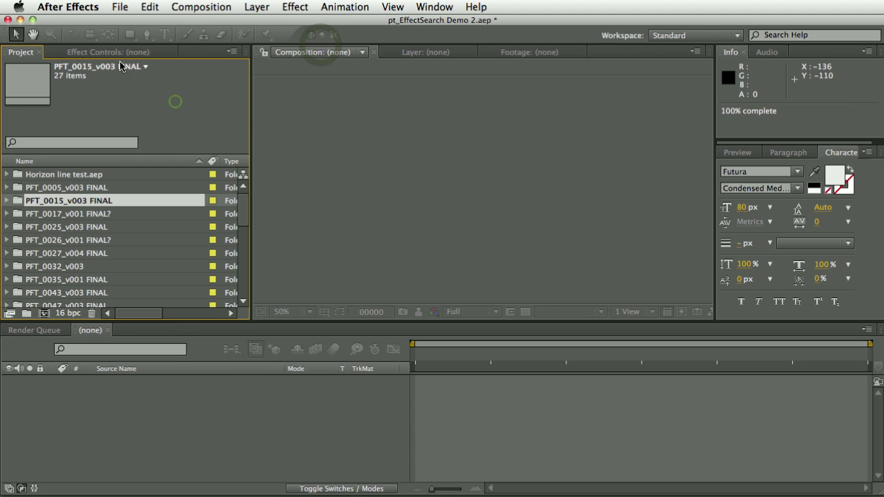
# Start a new empty project, discarding changes to the Demo 2 project.
pyautogui.click(119, 6)
pyautogui.moveTo(262, 24)
pyautogui.click(304, 27)
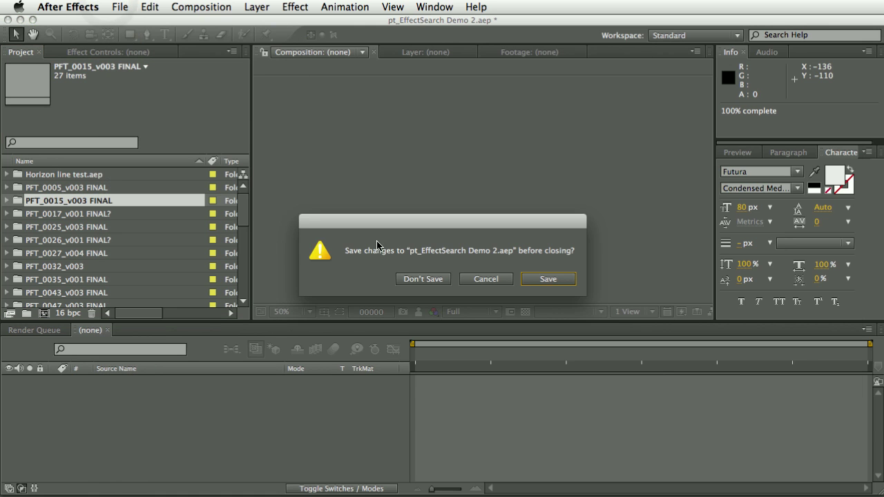
pyautogui.click(416, 280)
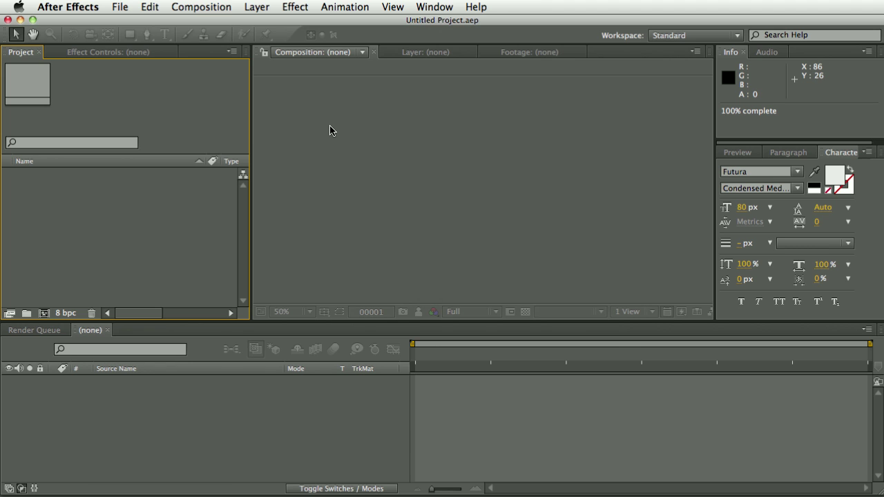
# Create Comp 1 at 50% view and add White Solid 1 to it.
pyautogui.press('super+n')
pyautogui.press('Return')
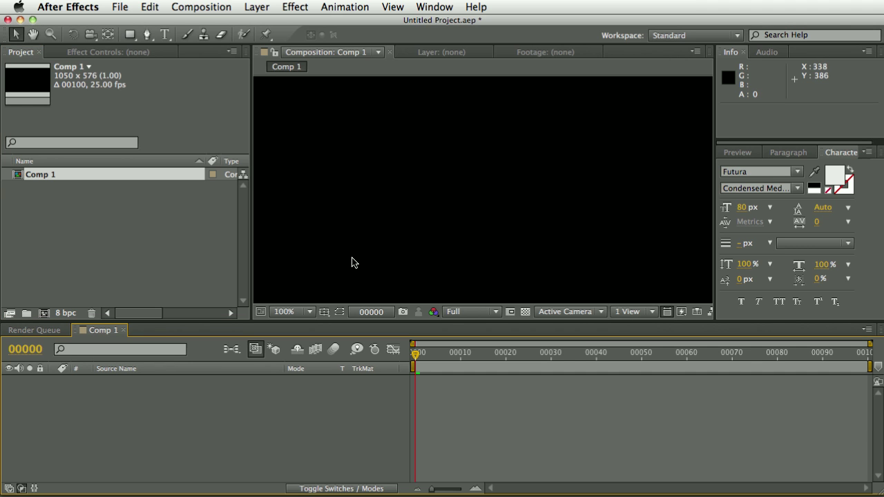
pyautogui.press(',')
pyautogui.press(',')
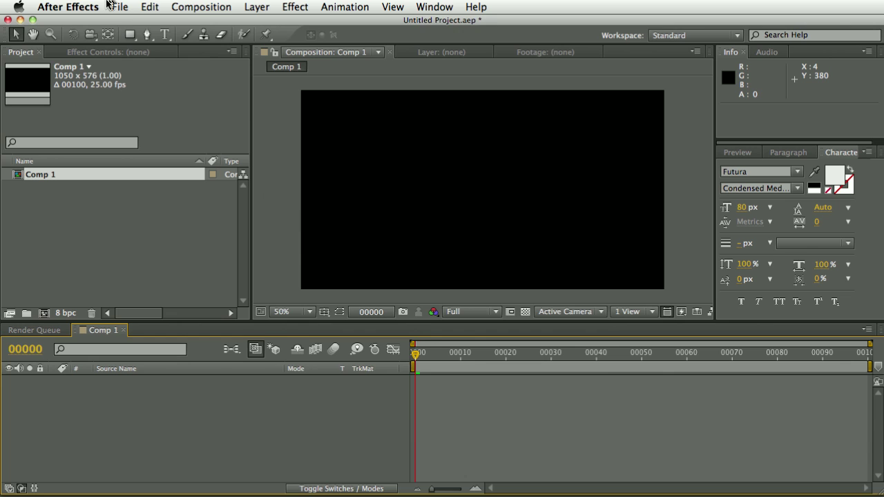
pyautogui.press('super+y')
pyautogui.press('Return')
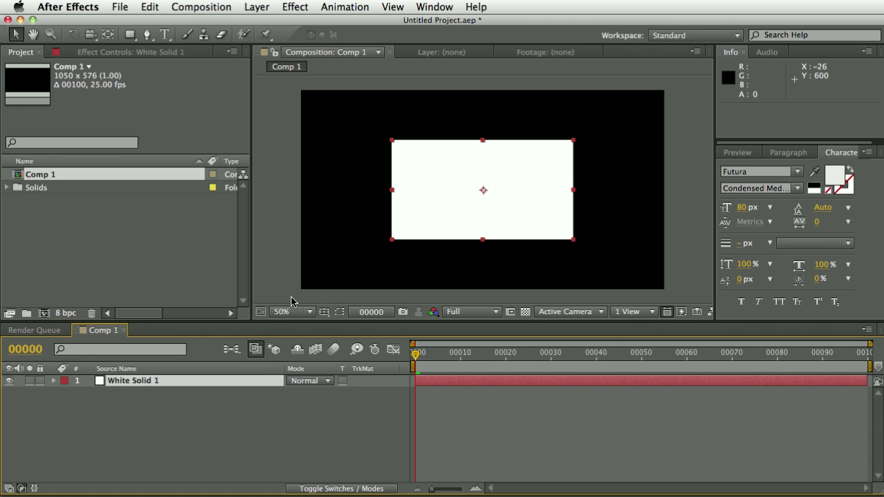
# Apply Fractal Noise and Levels effects to White Solid 1.
pyautogui.click(291, 6)
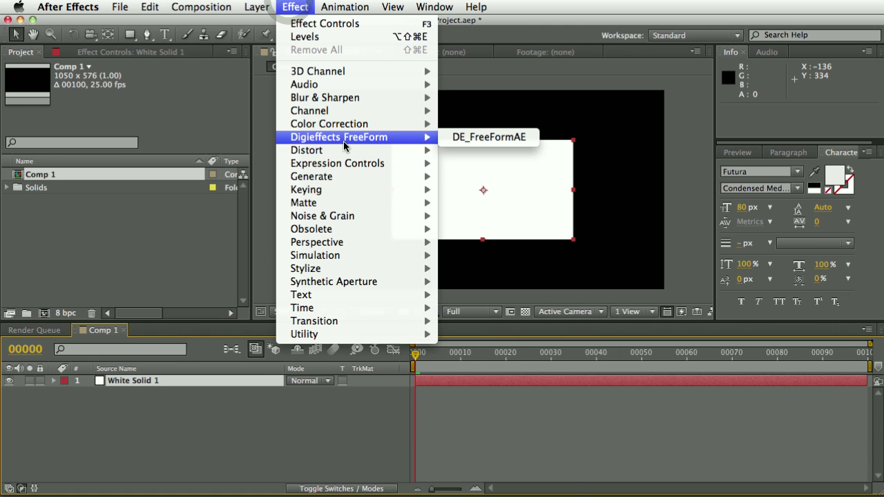
pyautogui.moveTo(344, 179)
pyautogui.moveTo(340, 217)
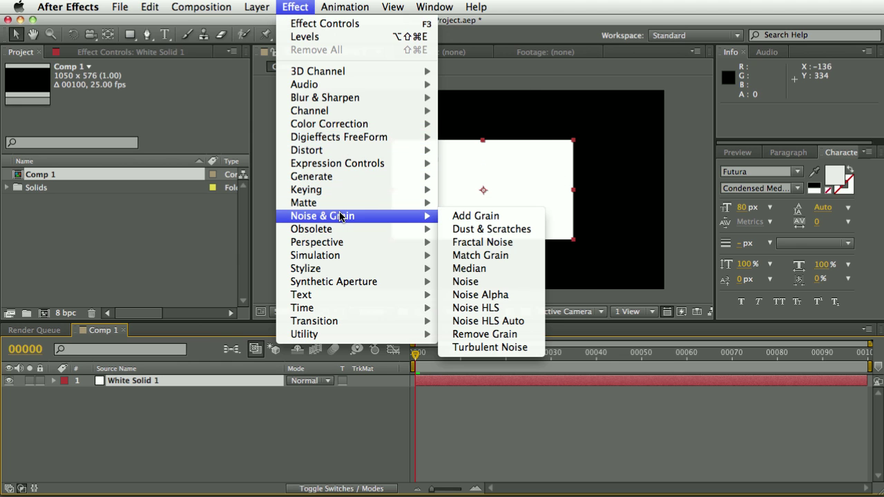
pyautogui.click(476, 242)
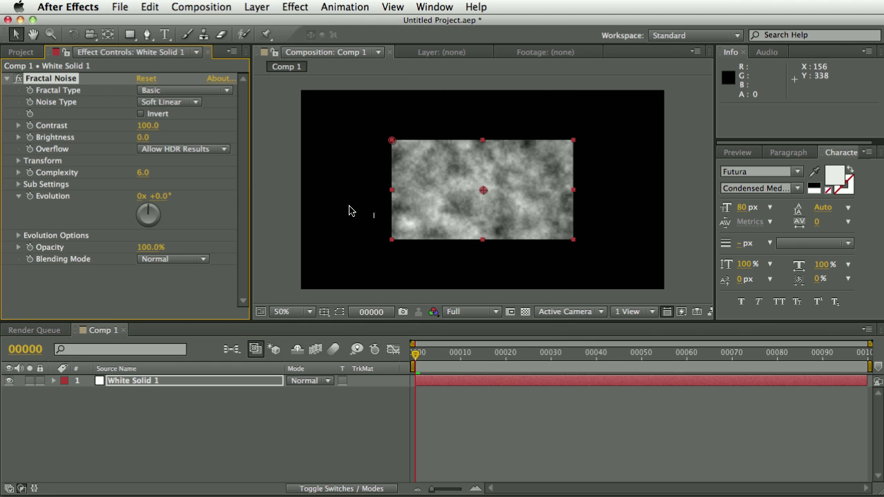
pyautogui.click(300, 9)
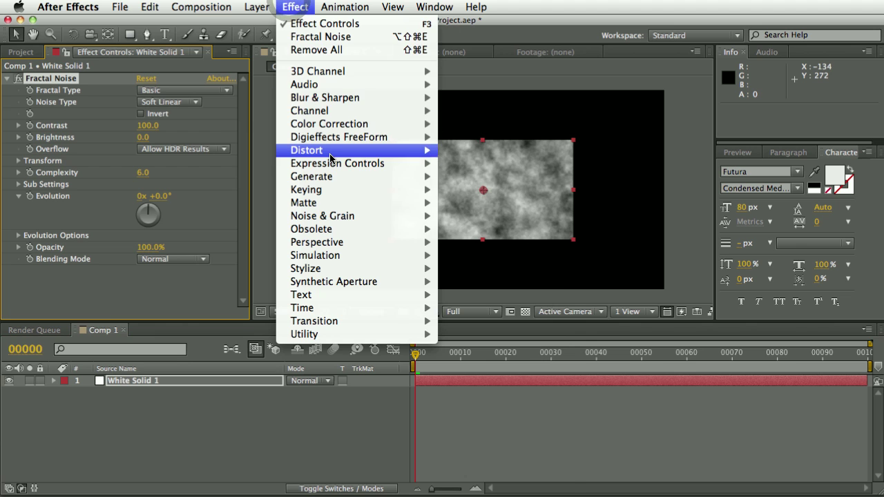
pyautogui.moveTo(330, 158)
pyautogui.moveTo(330, 126)
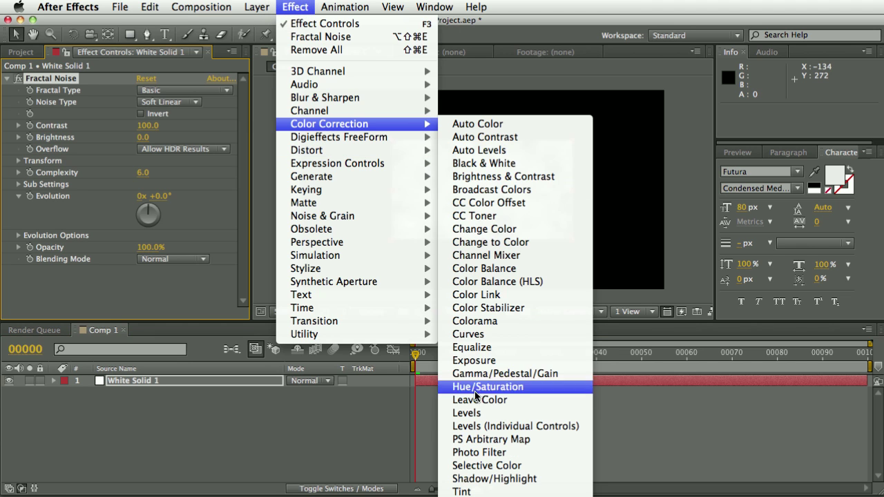
pyautogui.click(480, 414)
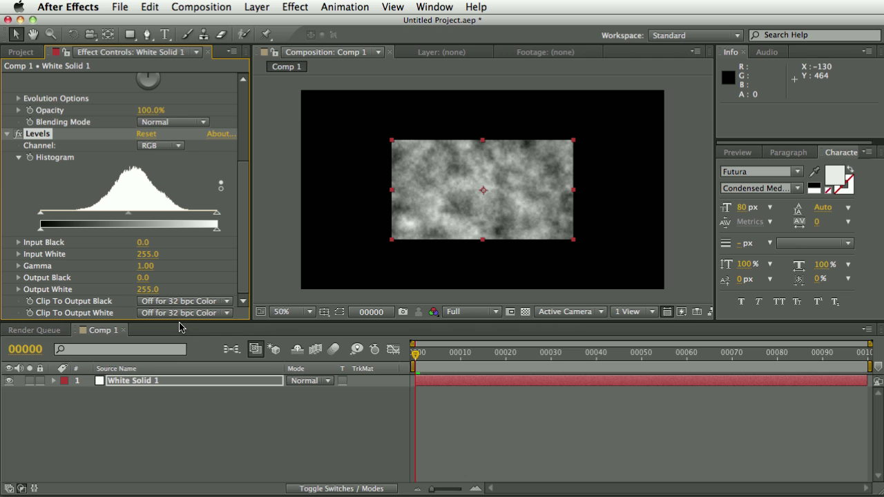
# Move the noise solid to the left and duplicate it.
pyautogui.click(156, 382)
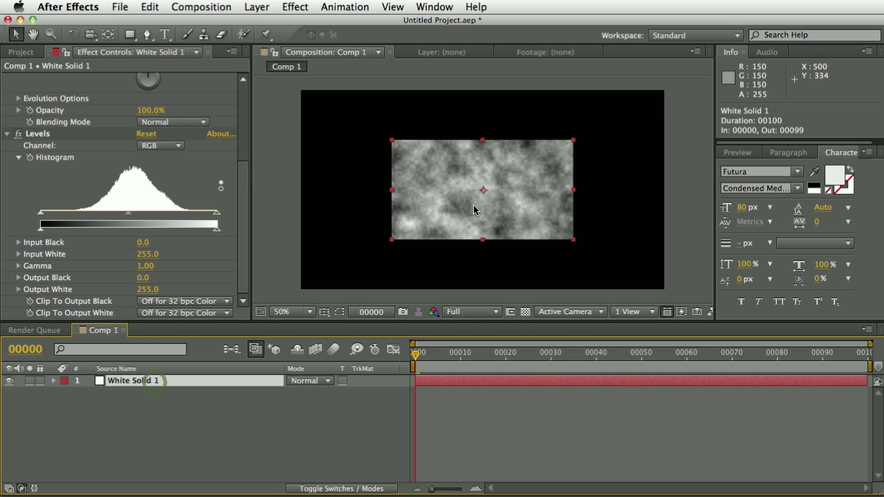
pyautogui.moveTo(467, 204); pyautogui.dragTo(549, 264)
pyautogui.press('super+d')
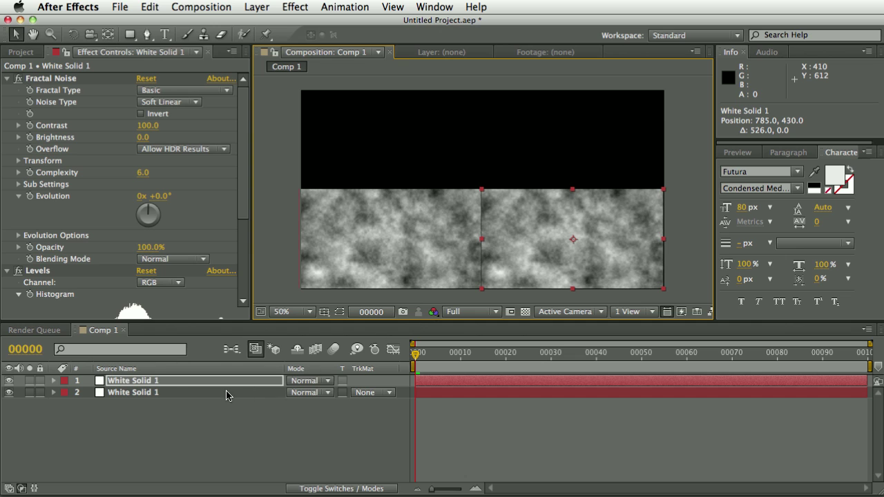
# Rename layer 2 to 'Control'.
pyautogui.click(148, 394)
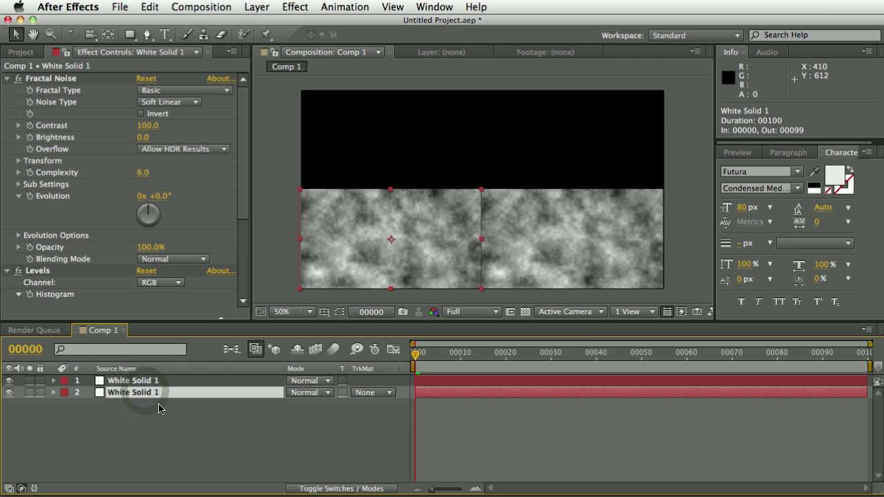
pyautogui.press('Return')
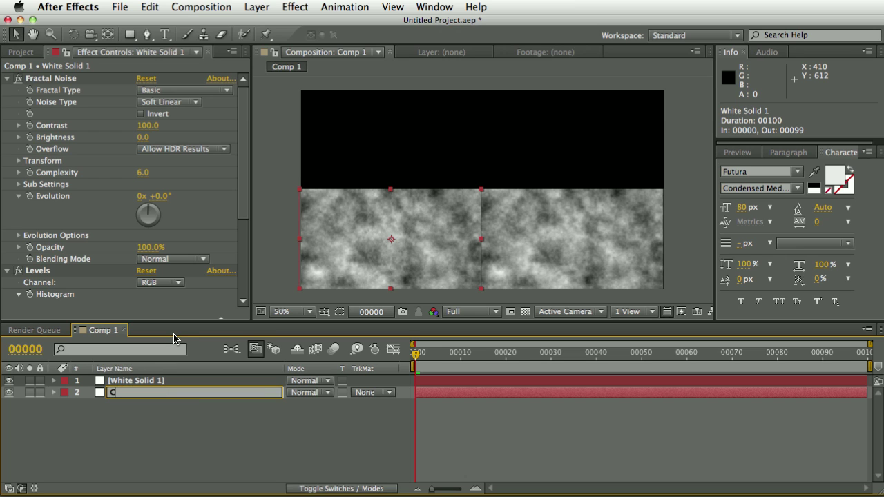
pyautogui.press('Return')
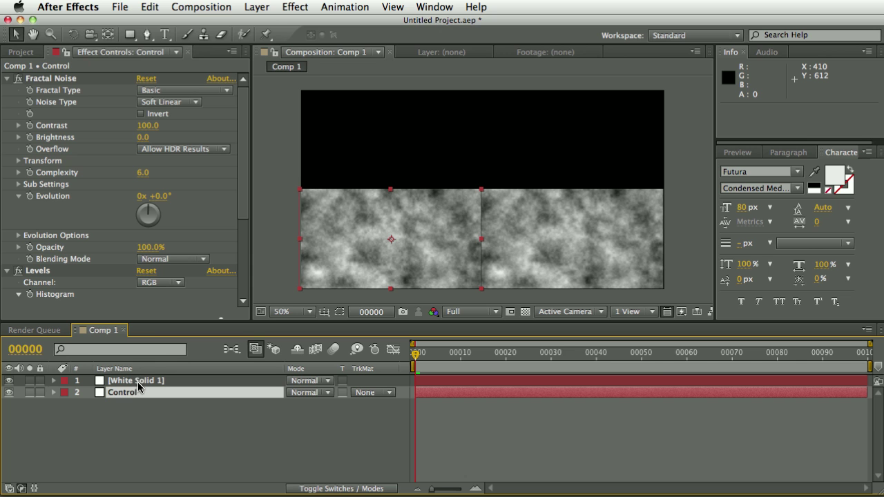
# Relaunch pt_EffectSearch, search with an empty field, and enlarge the panel to show all results.
pyautogui.click(119, 7)
pyautogui.moveTo(206, 423)
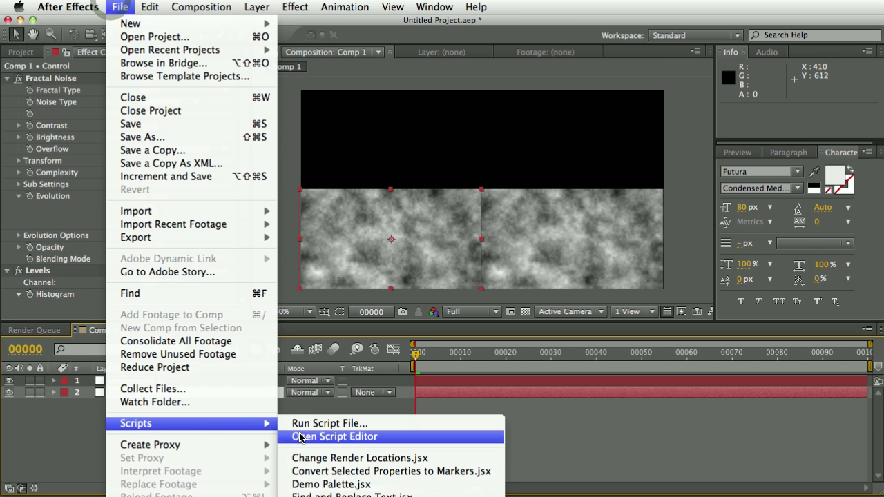
pyautogui.click(332, 487)
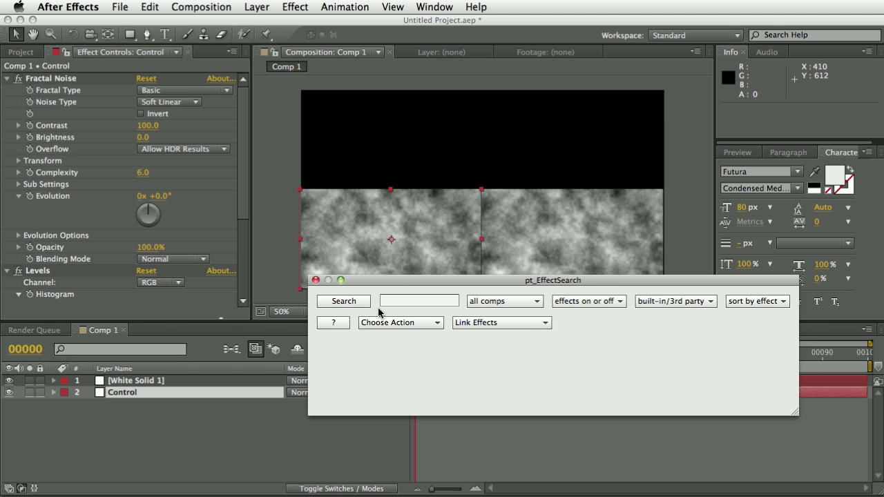
pyautogui.moveTo(406, 281); pyautogui.dragTo(478, 237)
pyautogui.click(420, 360)
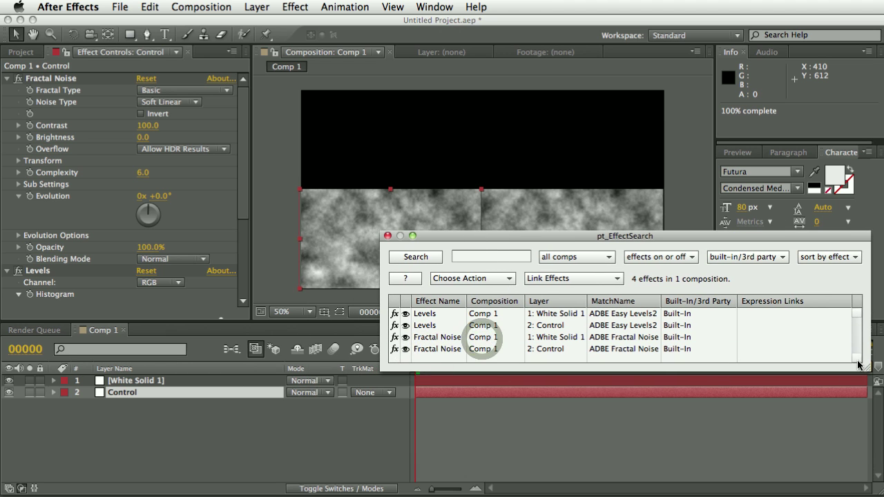
pyautogui.moveTo(867, 368); pyautogui.dragTo(874, 458)
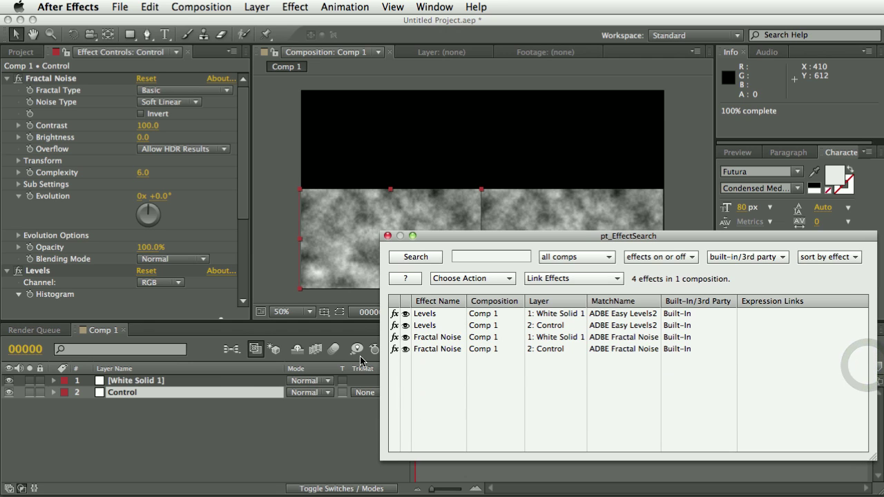
# Step through the four Levels and Fractal Noise rows on White Solid 1 and Control.
pyautogui.click(422, 337)
pyautogui.click(429, 325)
pyautogui.click(566, 349)
pyautogui.click(495, 399)
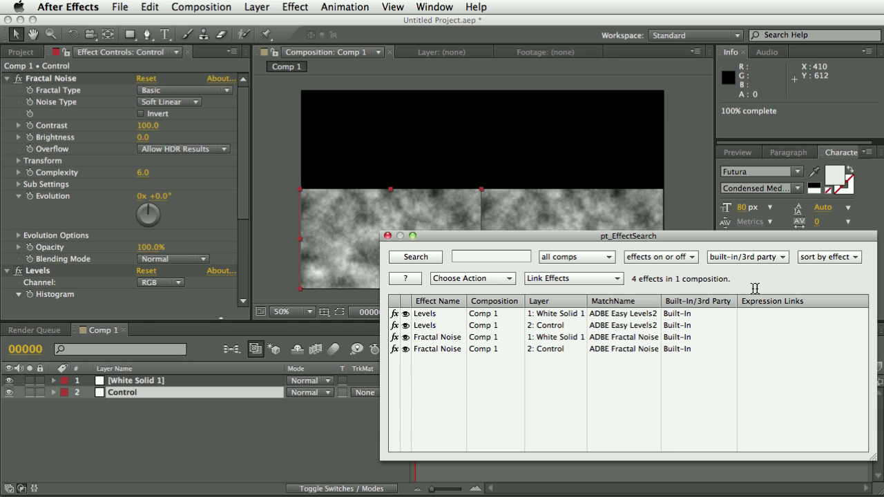
pyautogui.click(518, 337)
pyautogui.click(457, 327)
pyautogui.click(459, 349)
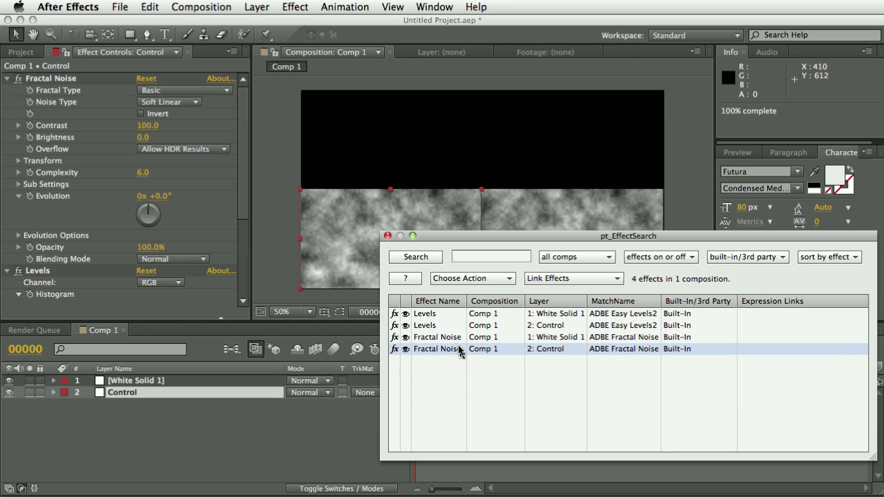
pyautogui.click(456, 338)
pyautogui.click(458, 326)
pyautogui.click(483, 315)
pyautogui.click(607, 340)
pyautogui.click(421, 314)
pyautogui.click(424, 349)
pyautogui.click(423, 325)
pyautogui.click(421, 314)
pyautogui.click(425, 348)
pyautogui.click(425, 316)
pyautogui.click(425, 326)
pyautogui.click(425, 349)
pyautogui.click(425, 314)
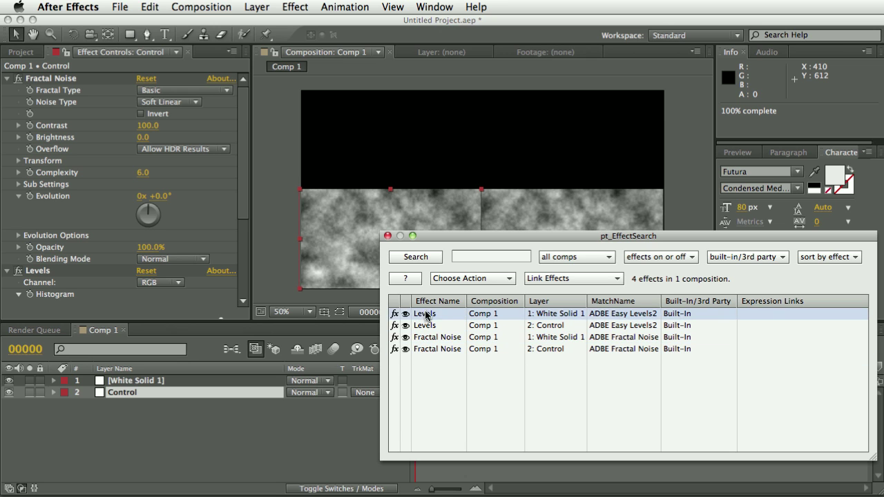
pyautogui.click(431, 338)
pyautogui.click(432, 326)
pyautogui.click(434, 338)
pyautogui.click(618, 315)
pyautogui.click(619, 325)
pyautogui.click(622, 348)
pyautogui.click(622, 337)
pyautogui.click(623, 349)
pyautogui.click(612, 358)
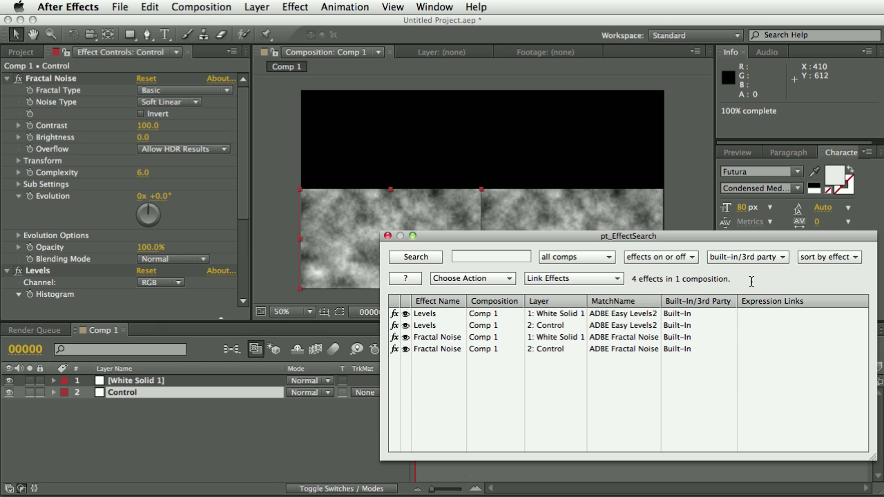
pyautogui.click(829, 257)
pyautogui.click(822, 278)
pyautogui.click(435, 314)
pyautogui.click(422, 325)
pyautogui.click(441, 316)
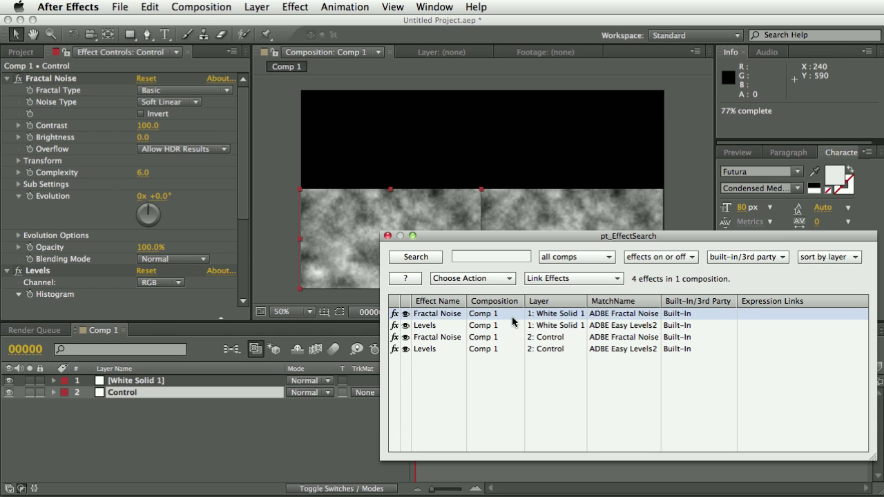
pyautogui.click(537, 316)
pyautogui.click(539, 325)
pyautogui.click(543, 337)
pyautogui.click(548, 349)
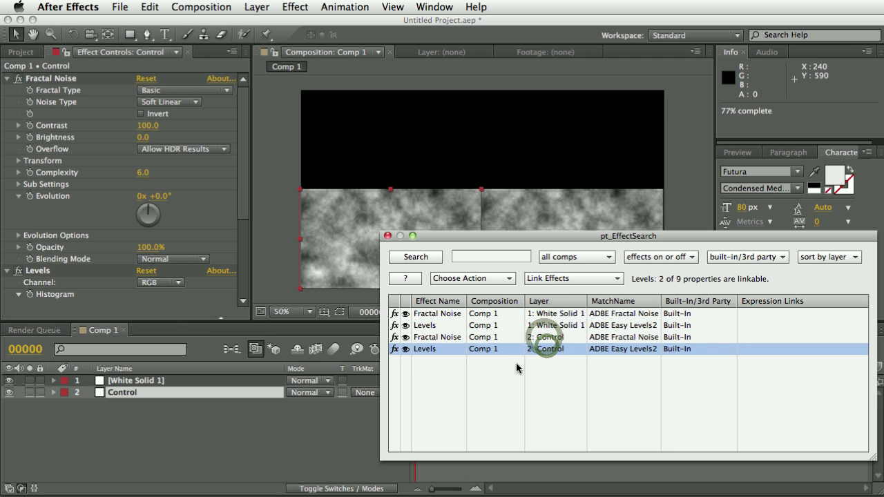
pyautogui.click(558, 317)
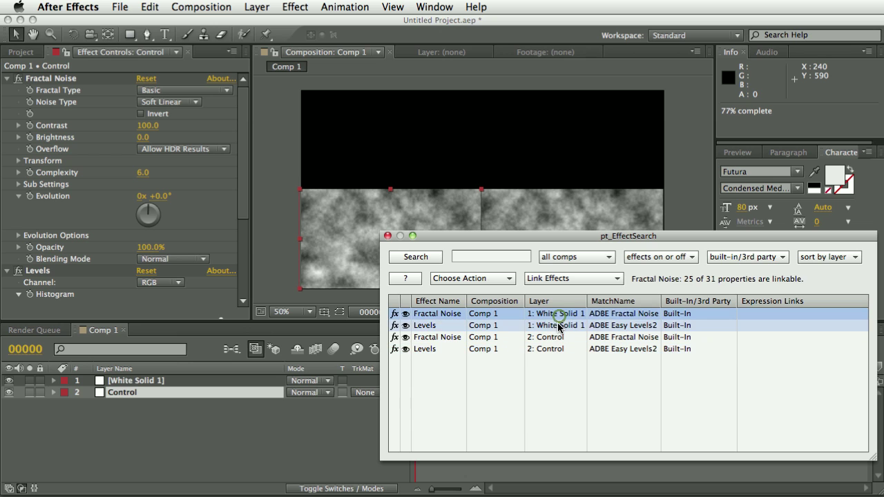
pyautogui.click(559, 325)
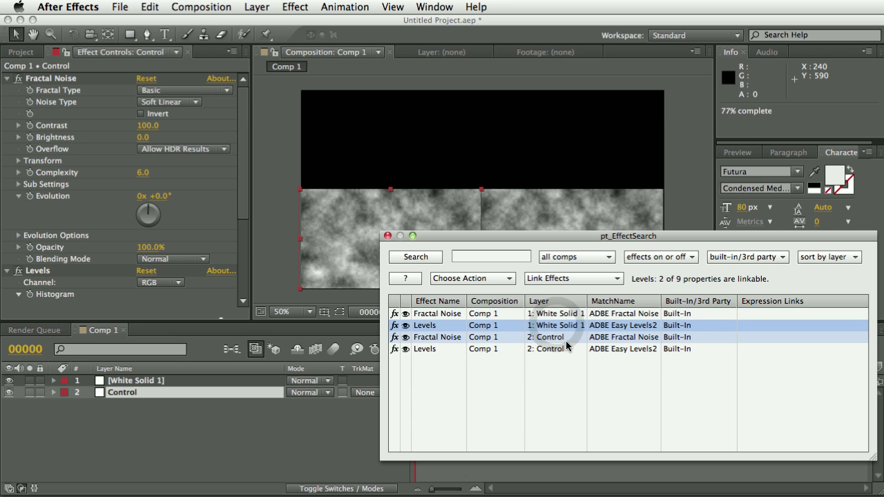
pyautogui.click(579, 313)
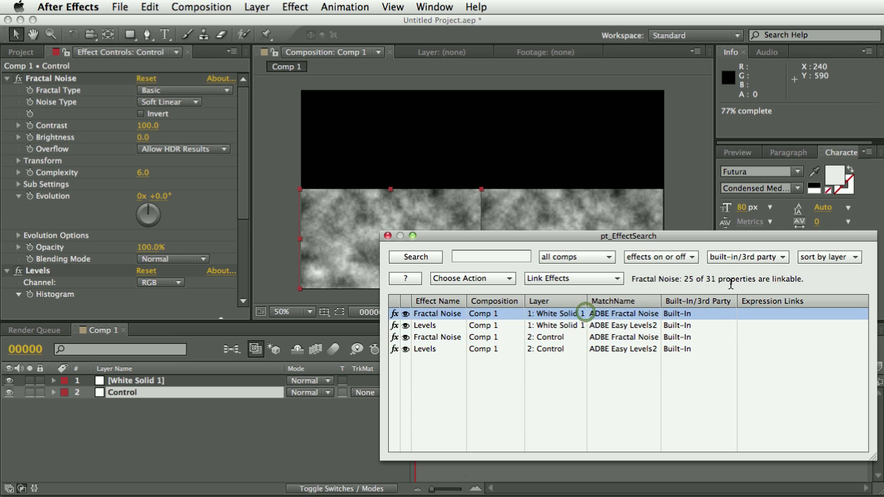
pyautogui.click(578, 337)
pyautogui.click(569, 349)
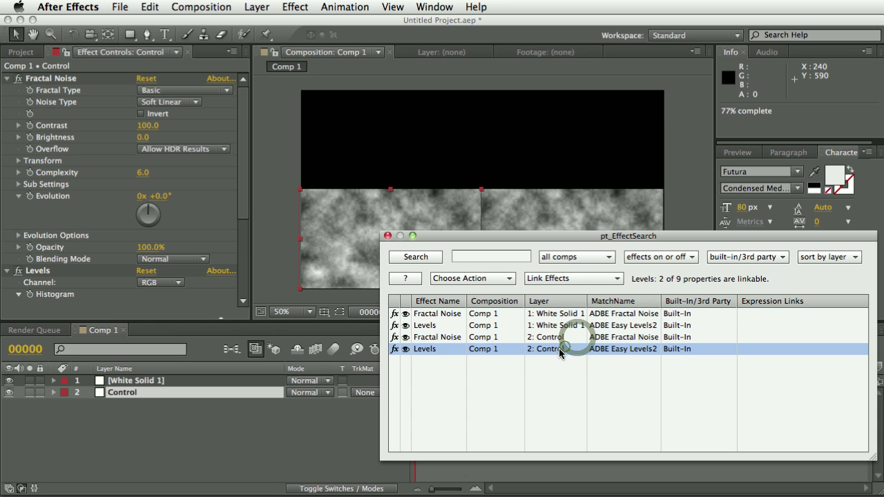
pyautogui.click(573, 315)
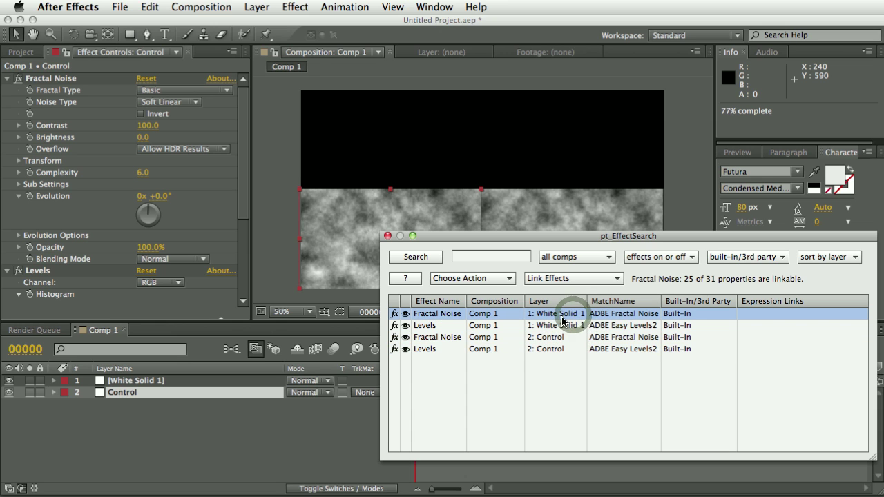
pyautogui.keyDown('shift'); pyautogui.click(555, 326); pyautogui.keyUp('shift')
pyautogui.keyDown('shift'); pyautogui.click(555, 337); pyautogui.keyUp('shift')
pyautogui.keyDown('shift'); pyautogui.click(527, 349); pyautogui.keyUp('shift')
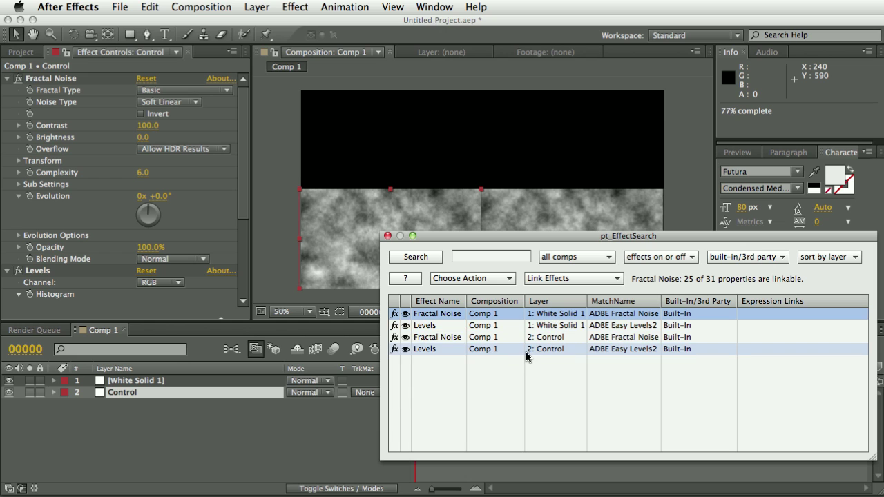
pyautogui.keyDown('shift'); pyautogui.click(510, 338); pyautogui.keyUp('shift')
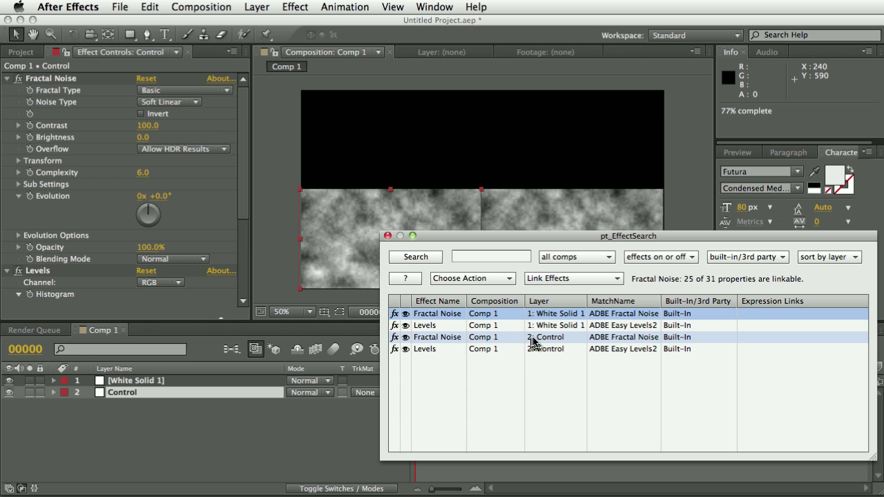
pyautogui.keyDown('shift'); pyautogui.click(525, 328); pyautogui.keyUp('shift')
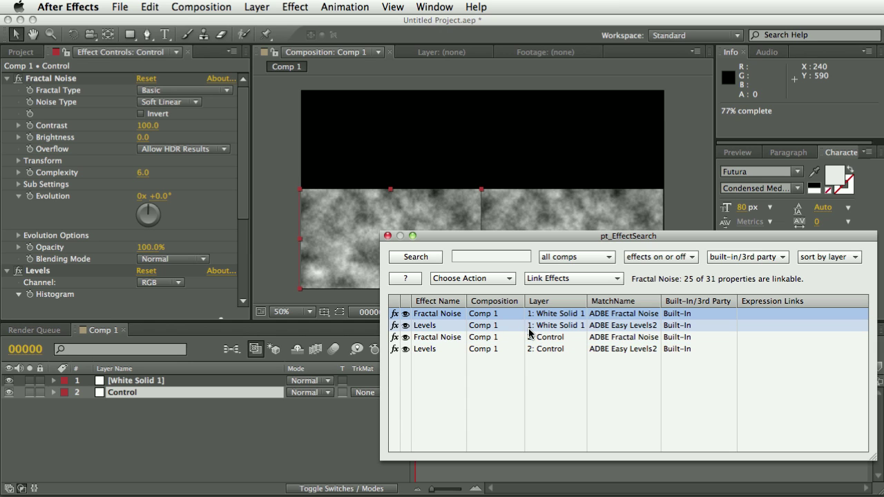
pyautogui.keyDown('shift'); pyautogui.click(538, 348); pyautogui.keyUp('shift')
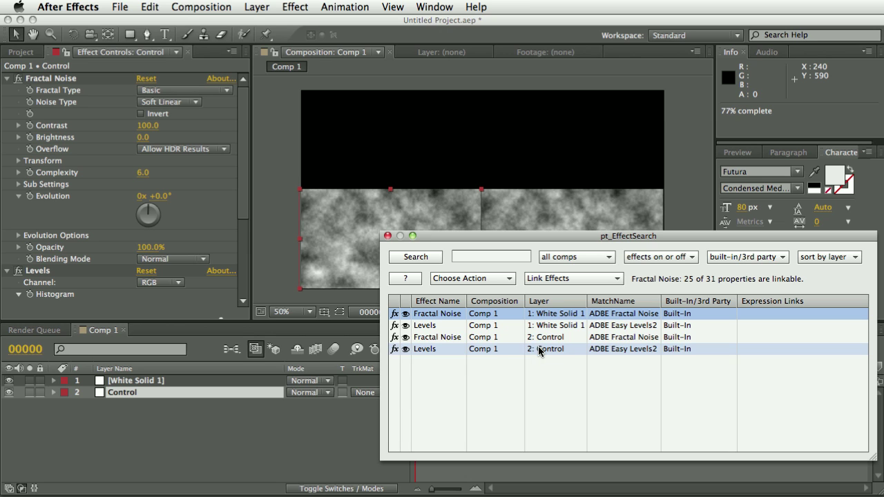
pyautogui.keyDown('shift'); pyautogui.click(546, 338); pyautogui.keyUp('shift')
pyautogui.keyDown('shift'); pyautogui.click(543, 339); pyautogui.keyUp('shift')
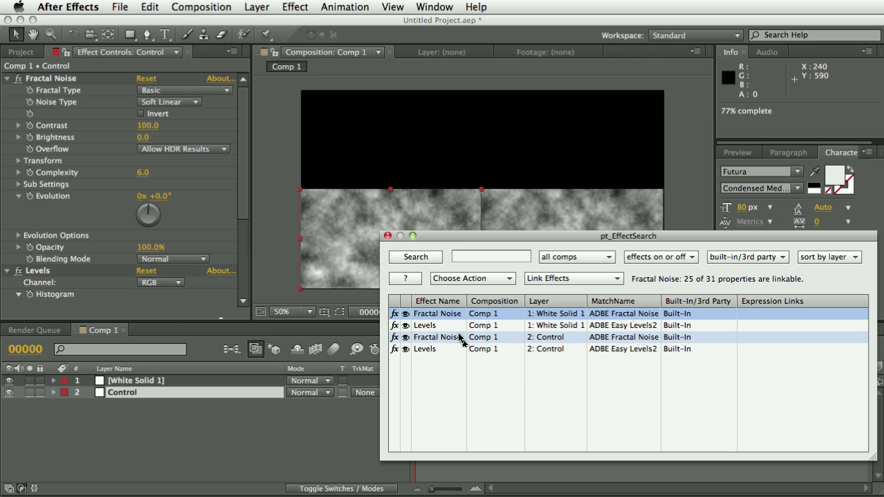
pyautogui.keyDown('shift'); pyautogui.click(525, 338); pyautogui.keyUp('shift')
pyautogui.click(523, 348)
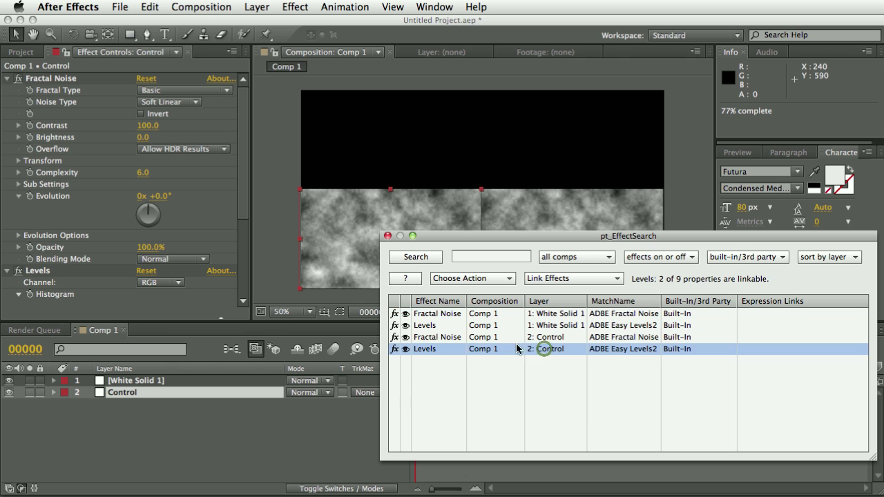
pyautogui.click(526, 338)
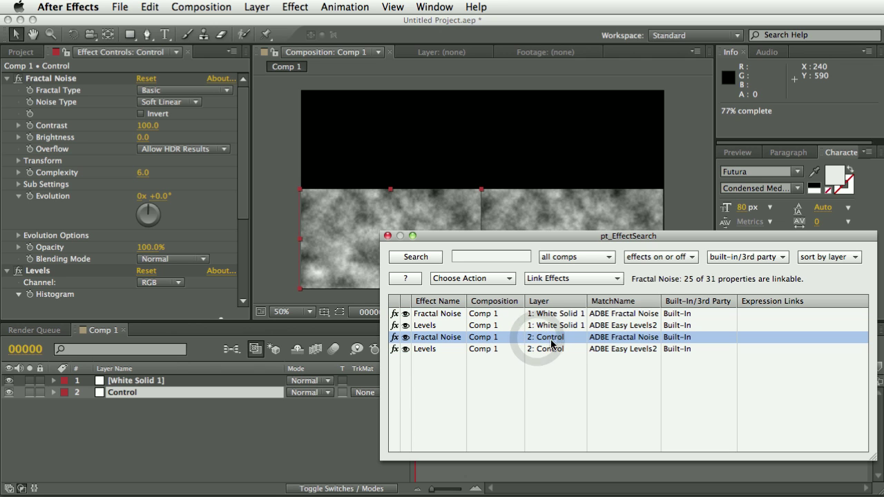
# Set the Control layer's Fractal Noise as the control effect.
pyautogui.moveTo(591, 247); pyautogui.dragTo(701, 276)
pyautogui.click(680, 308)
pyautogui.click(677, 343)
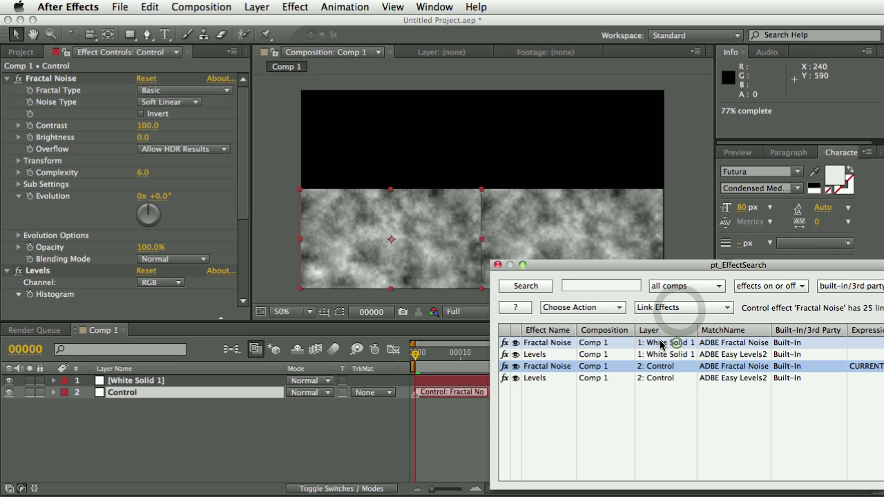
# Select White Solid 1's Fractal Noise and link it to the control effect.
pyautogui.click(639, 344)
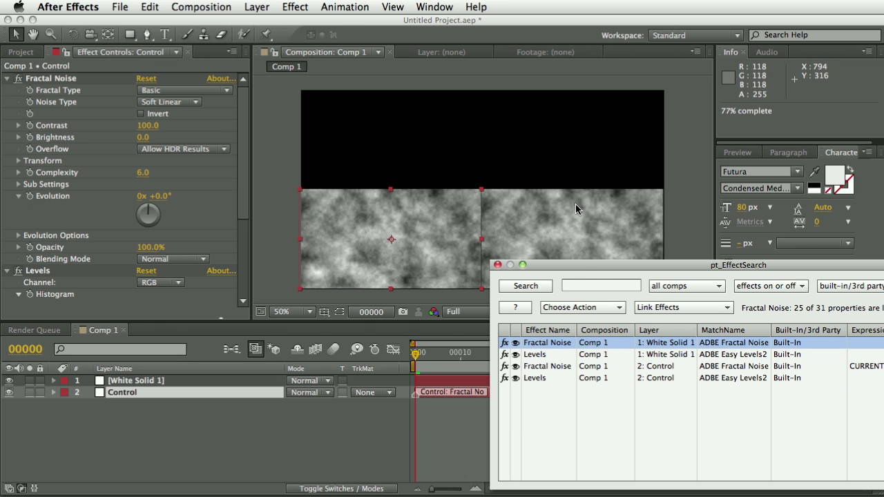
pyautogui.keyDown('shift'); pyautogui.click(603, 355); pyautogui.keyUp('shift')
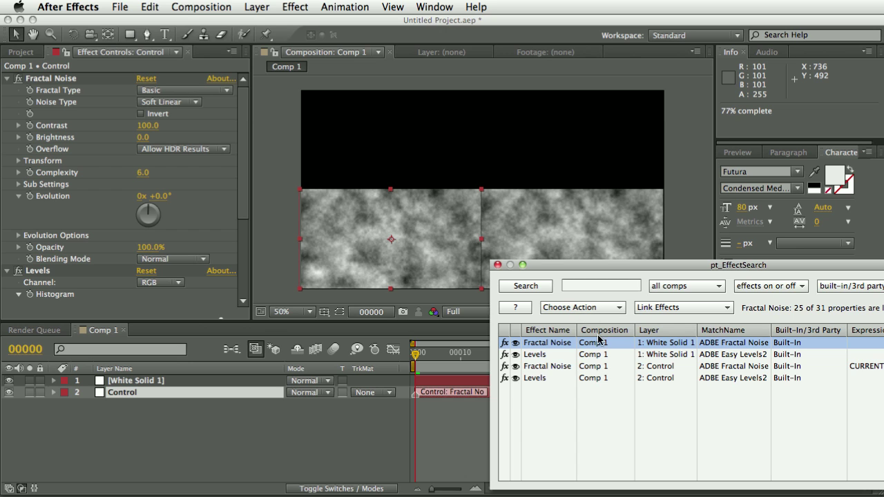
pyautogui.click(673, 309)
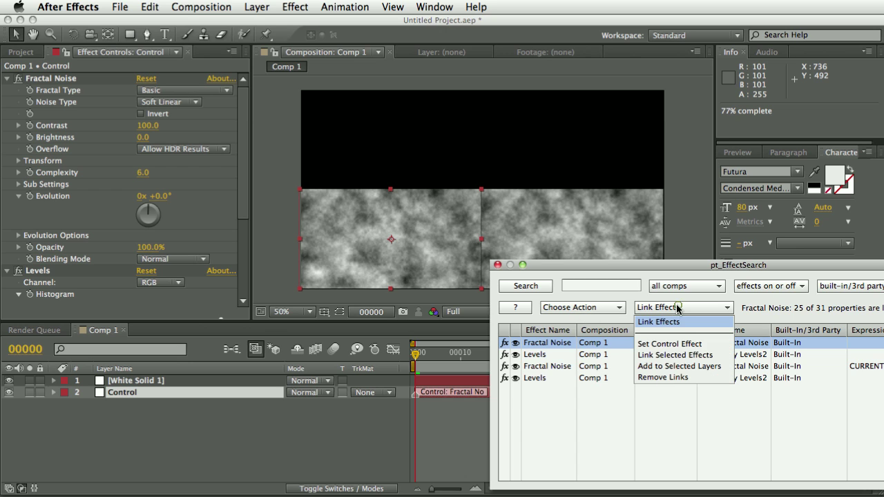
pyautogui.click(676, 357)
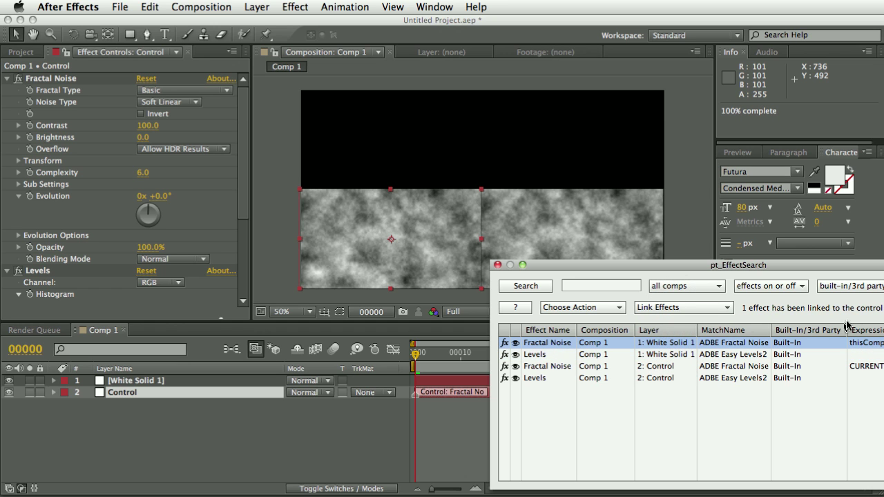
pyautogui.moveTo(696, 264); pyautogui.dragTo(701, 83)
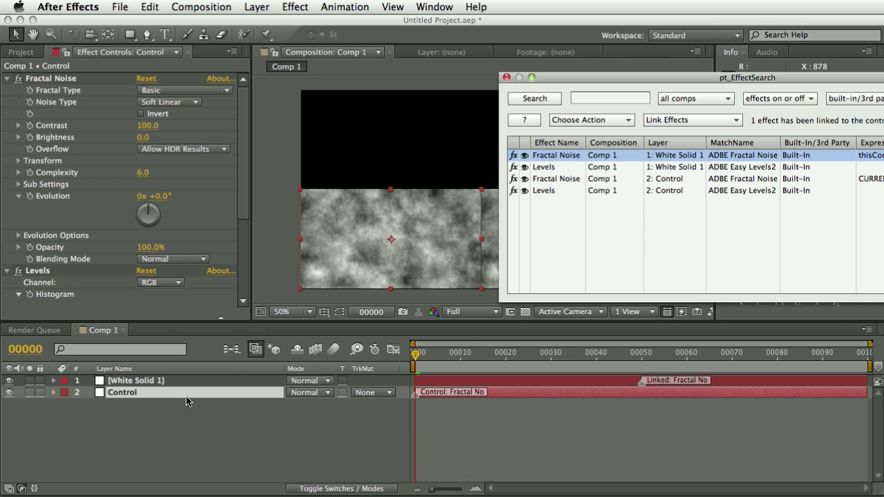
pyautogui.click(157, 381)
pyautogui.press('e')
pyautogui.press('e')
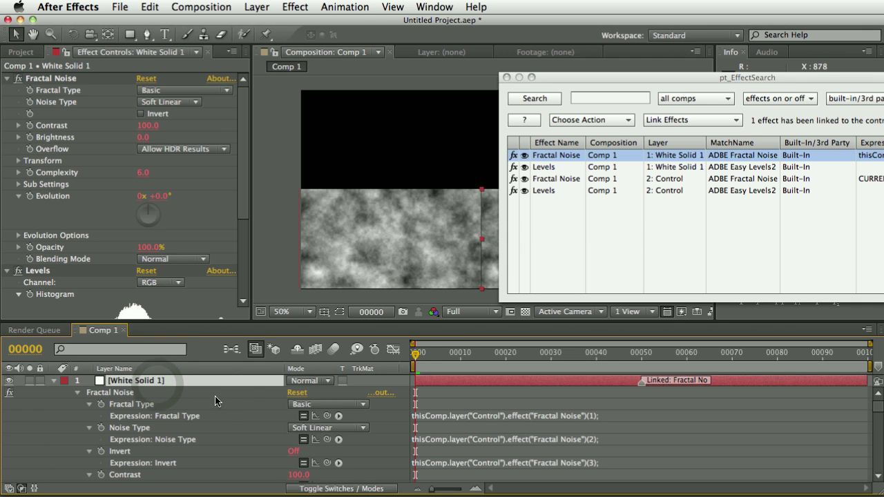
pyautogui.press('`')
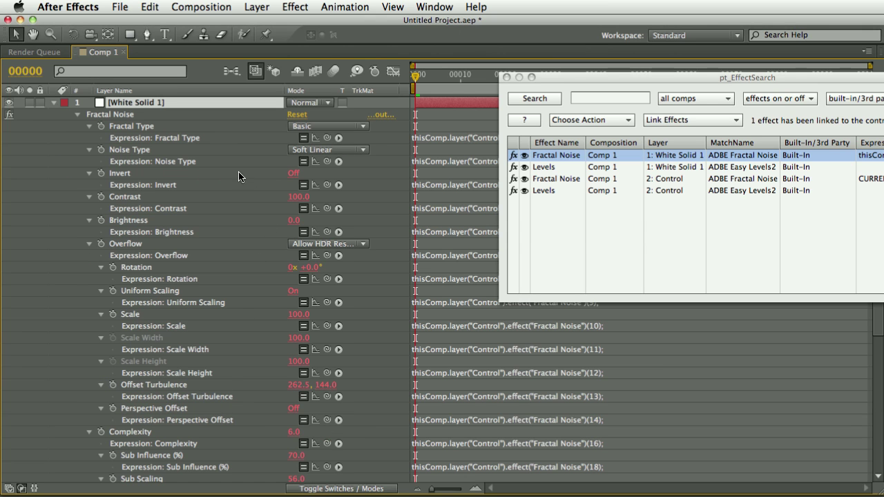
pyautogui.press('h')
pyautogui.moveTo(295, 341); pyautogui.dragTo(304, 223)
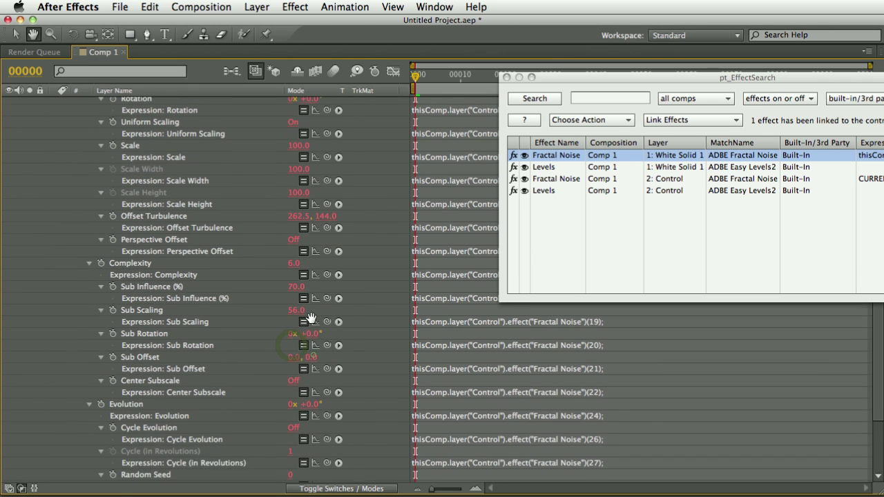
pyautogui.scroll(-3, 307, 293)
pyautogui.scroll(8, 296, 253)
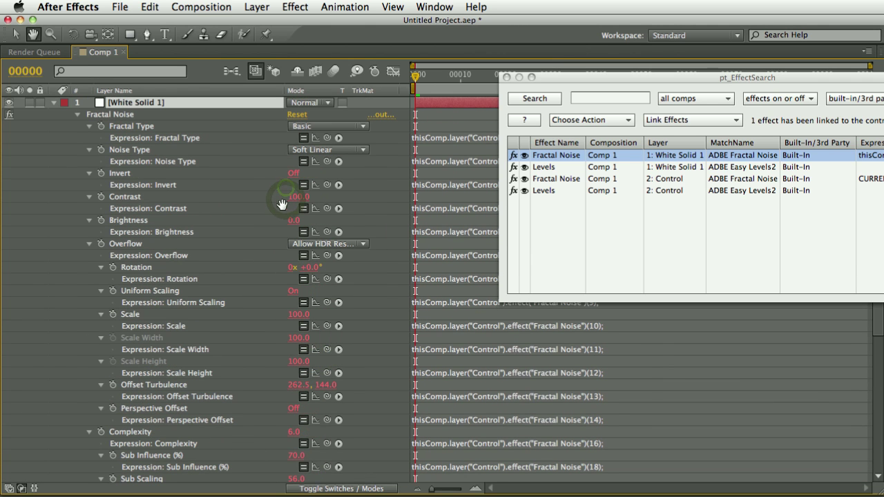
pyautogui.scroll(-5, 297, 154)
pyautogui.scroll(3, 297, 290)
pyautogui.press('super+grave')
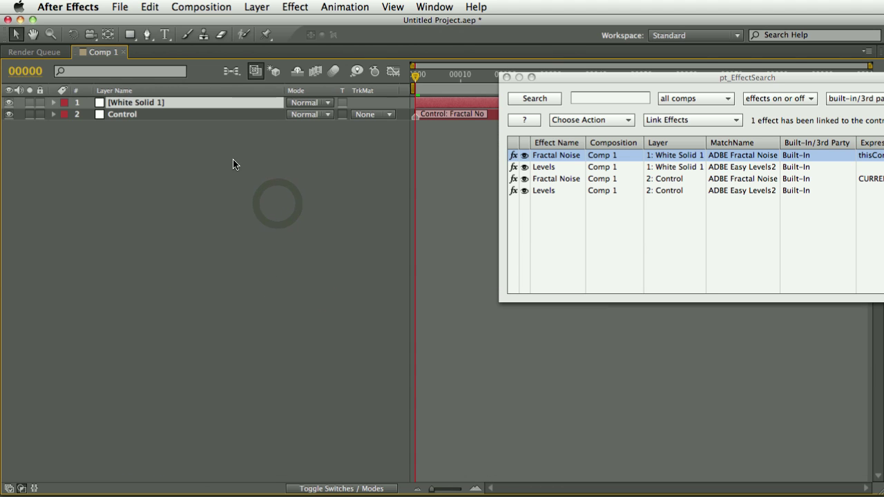
pyautogui.press('`')
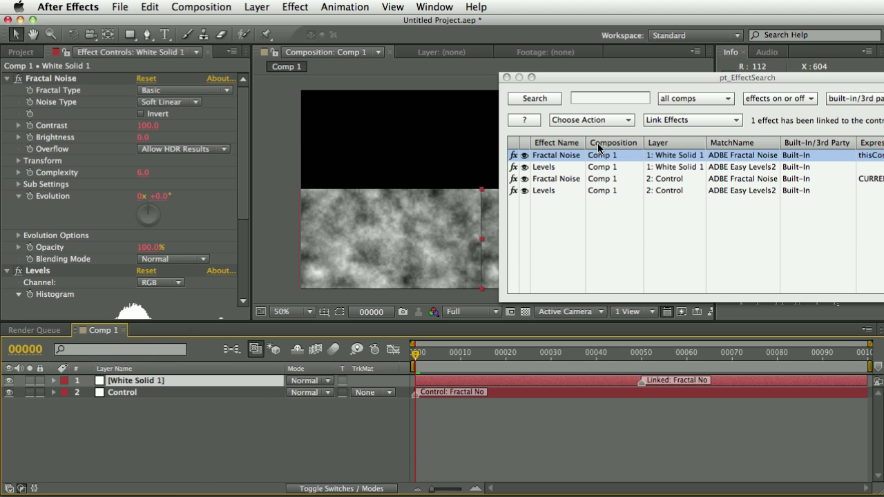
pyautogui.moveTo(596, 74); pyautogui.dragTo(802, 156)
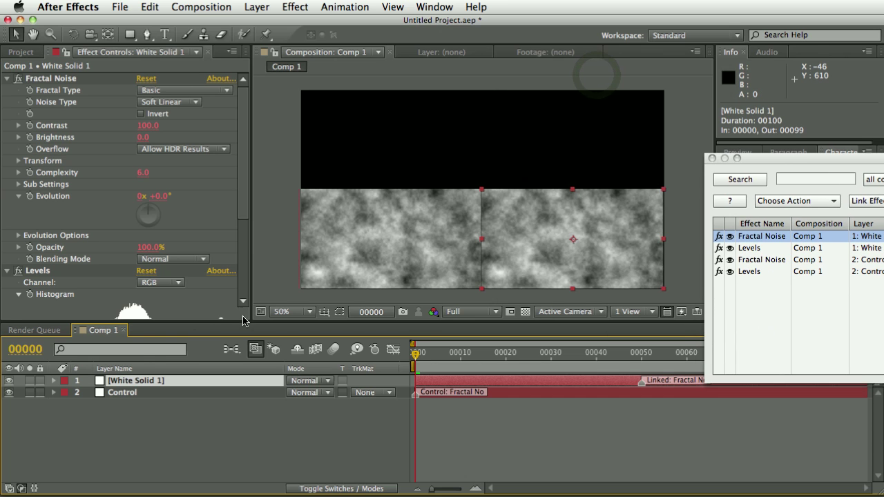
# Set the Control layer's Fractal Noise type to Turbulent Basic.
pyautogui.click(153, 391)
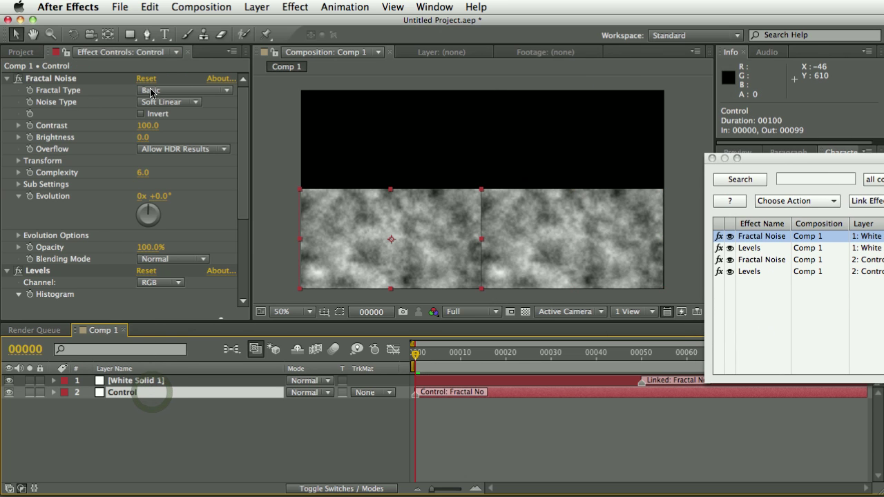
pyautogui.click(172, 91)
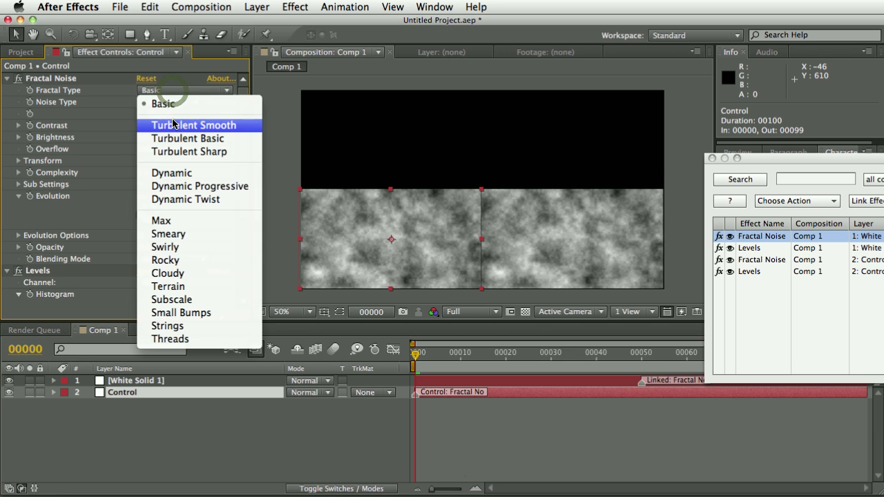
pyautogui.click(164, 104)
pyautogui.click(166, 94)
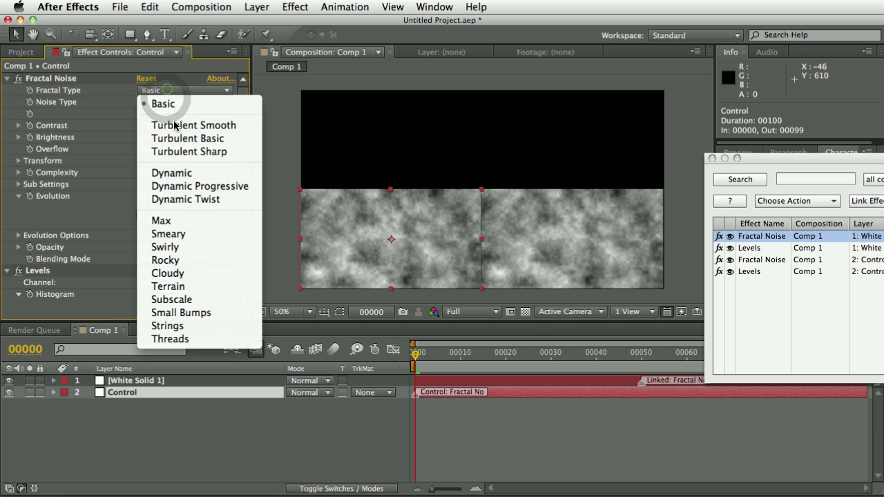
pyautogui.click(170, 120)
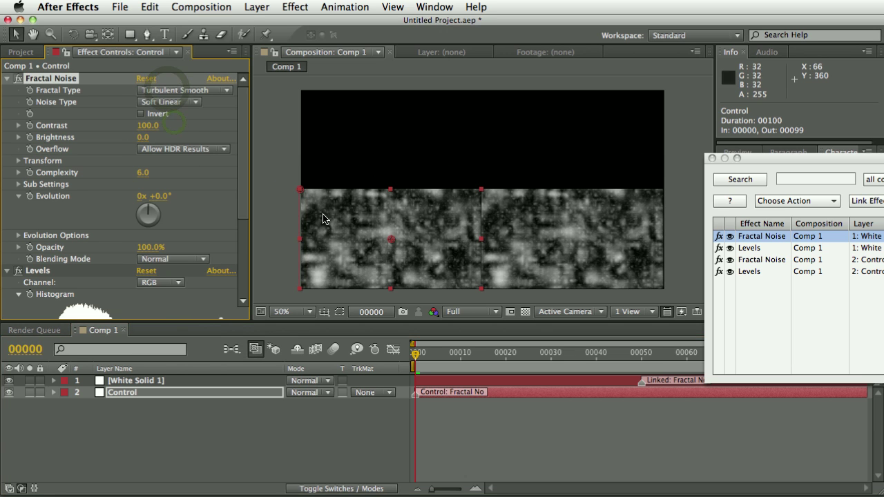
pyautogui.click(172, 91)
pyautogui.click(178, 137)
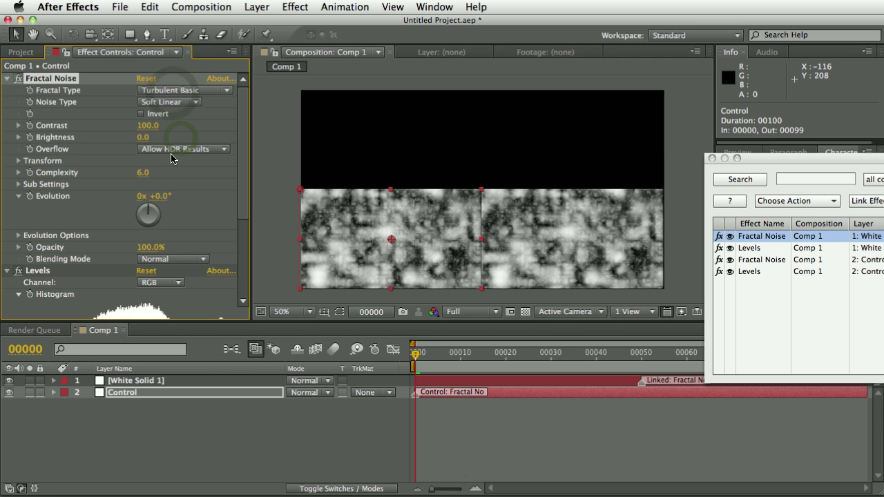
# Set Noise Type to Linear and Brightness to -17.0, then check White Solid 1's linked noise.
pyautogui.click(169, 102)
pyautogui.click(168, 130)
pyautogui.click(170, 101)
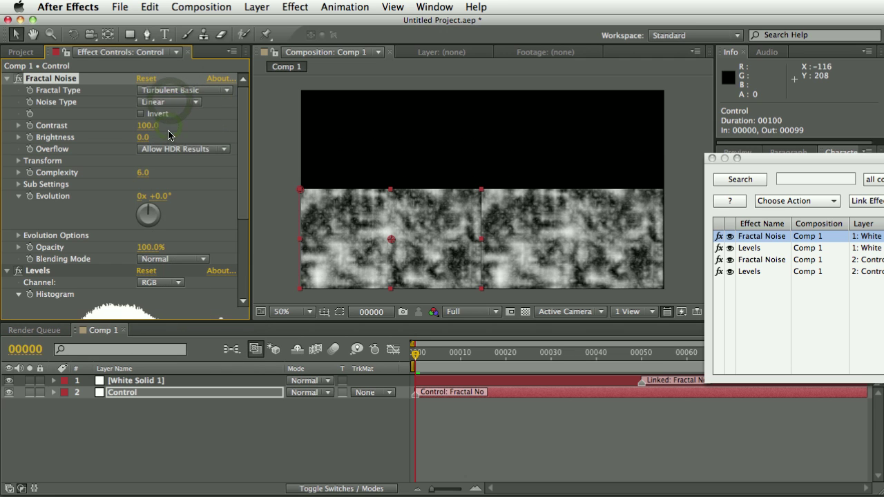
pyautogui.click(169, 90)
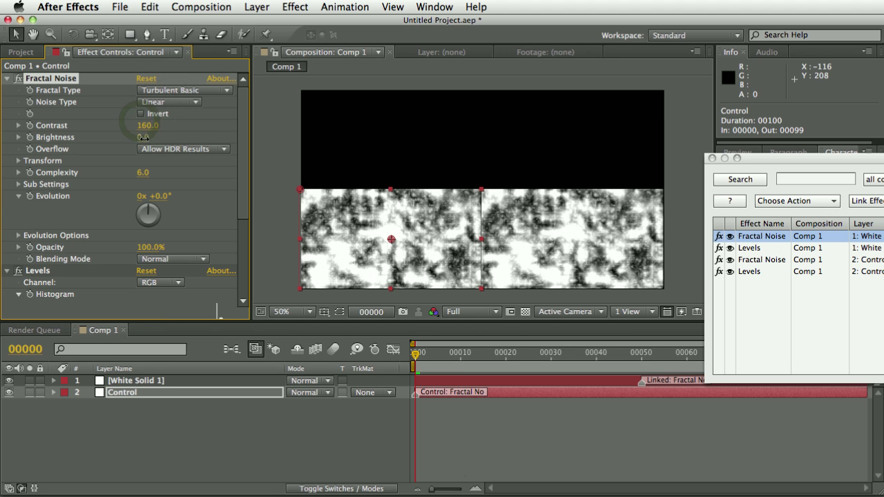
pyautogui.moveTo(145, 137); pyautogui.dragTo(134, 138)
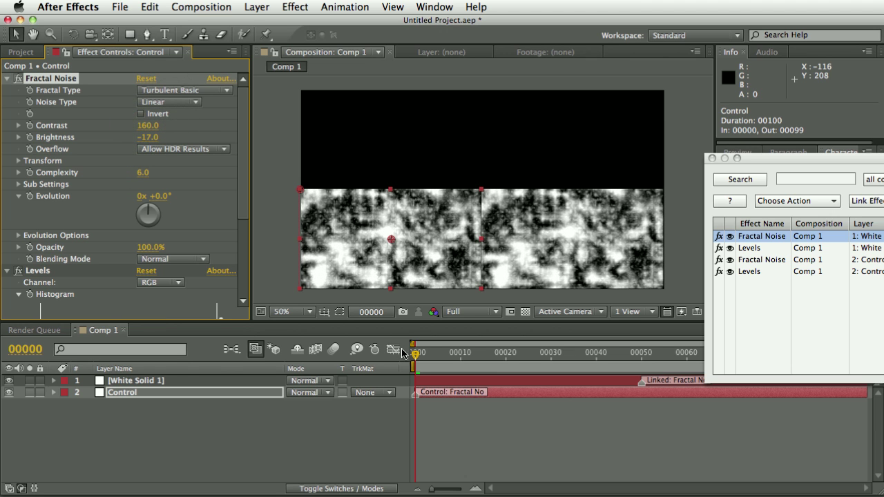
pyautogui.click(164, 381)
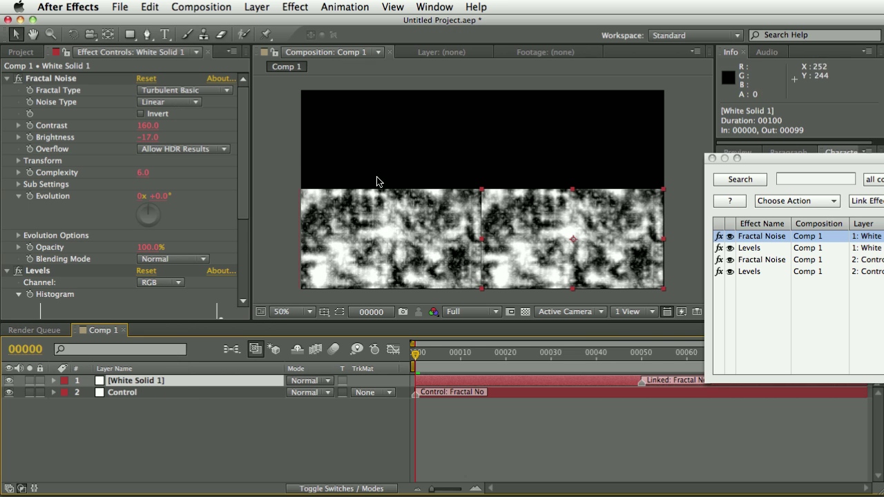
# In pt_EffectSearch, make the Control layer's Levels the control effect.
pyautogui.click(159, 394)
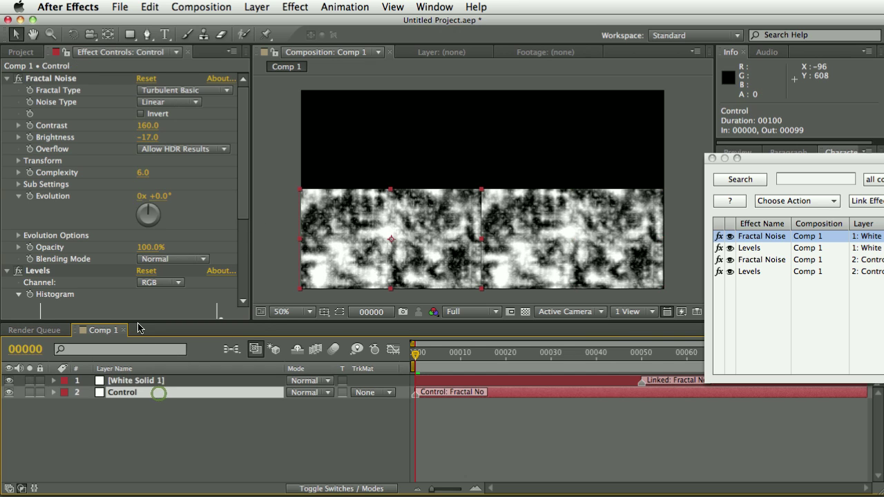
pyautogui.click(8, 79)
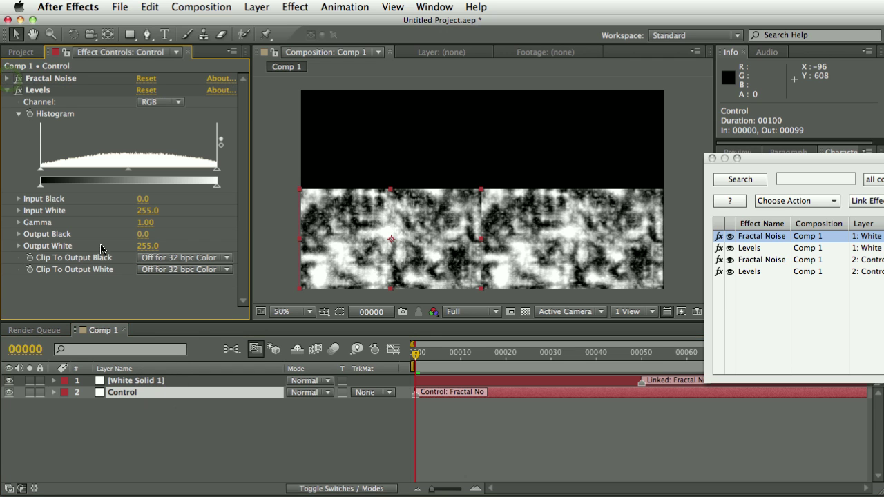
pyautogui.click(737, 158)
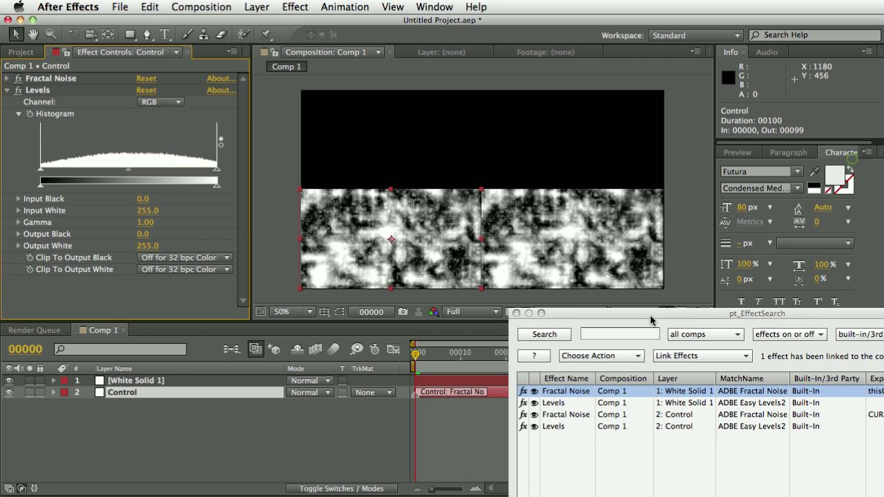
pyautogui.click(600, 406)
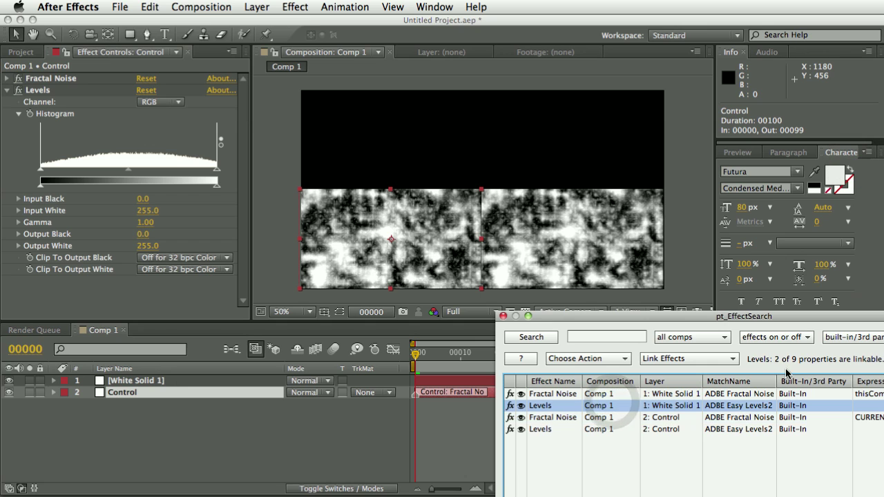
pyautogui.keyDown('super'); pyautogui.click(619, 429); pyautogui.keyUp('super')
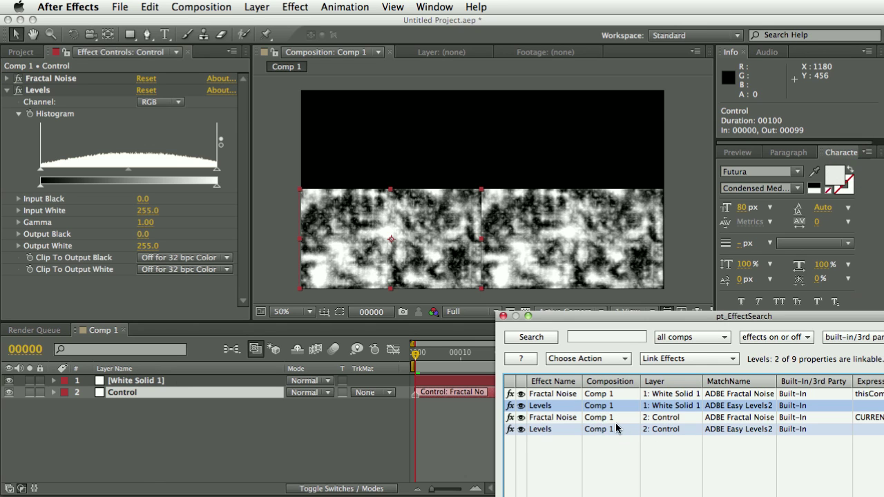
pyautogui.click(669, 409)
pyautogui.click(706, 430)
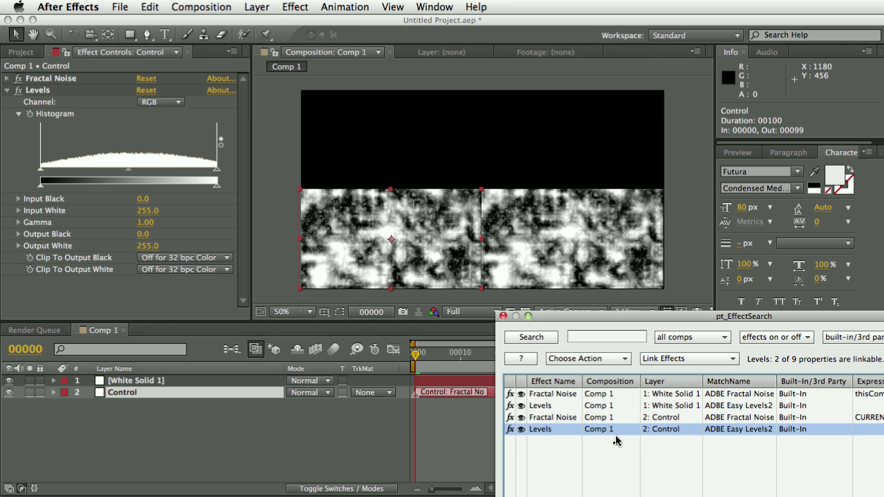
pyautogui.click(696, 359)
pyautogui.click(690, 396)
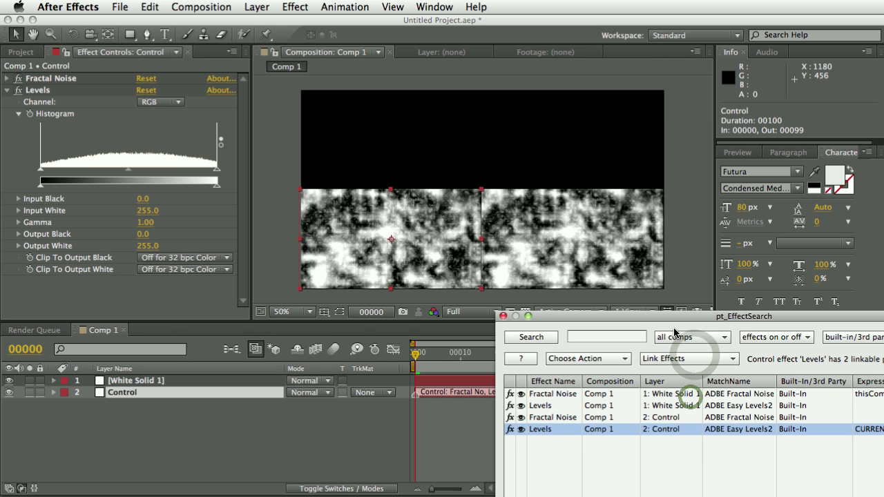
# Link White Solid 1's Levels to the control Levels with Link Selected Effects.
pyautogui.moveTo(672, 316); pyautogui.dragTo(550, 247)
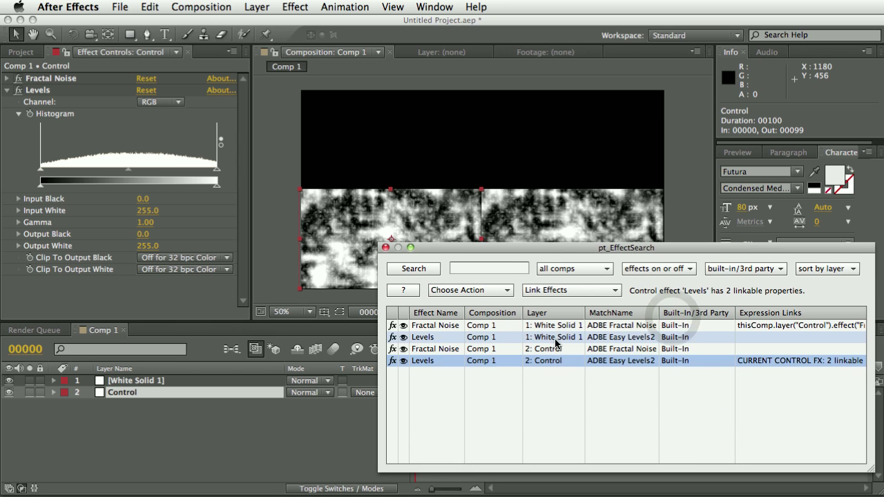
pyautogui.click(553, 337)
pyautogui.click(561, 290)
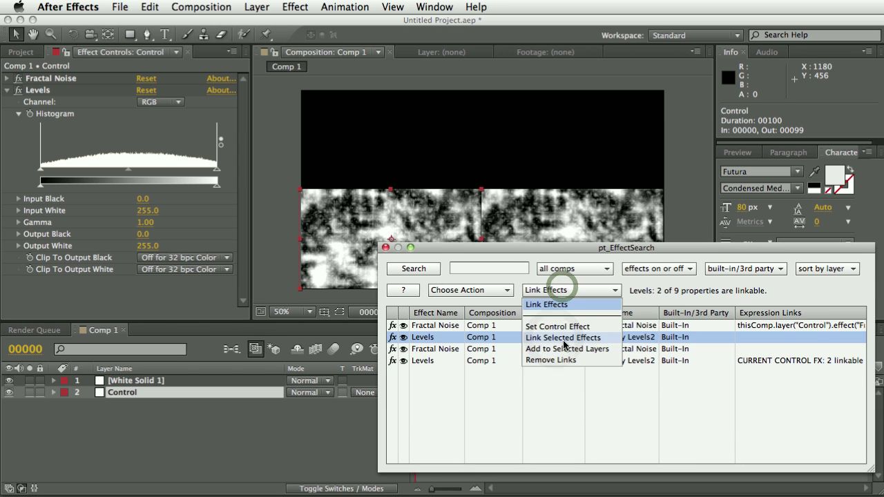
pyautogui.click(561, 338)
pyautogui.moveTo(529, 248); pyautogui.dragTo(598, 339)
# Lower the Control layer's Levels gamma to 0.36 to darken the noise.
pyautogui.click(100, 320)
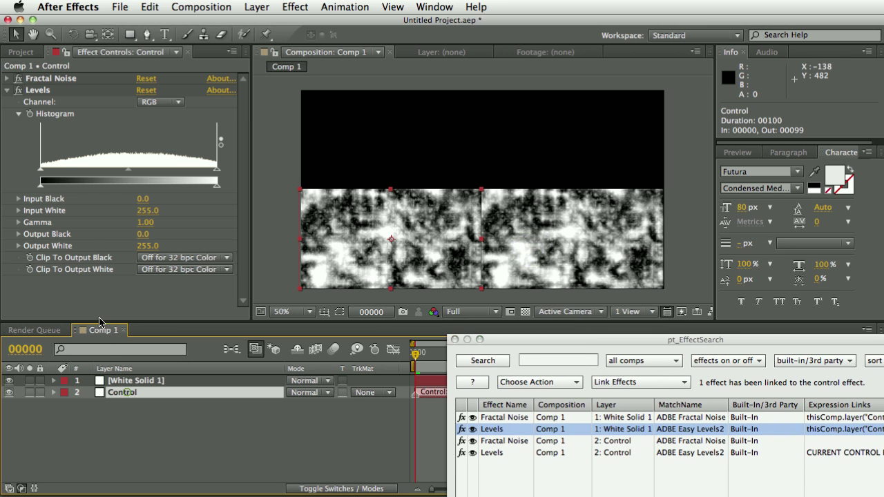
pyautogui.click(43, 92)
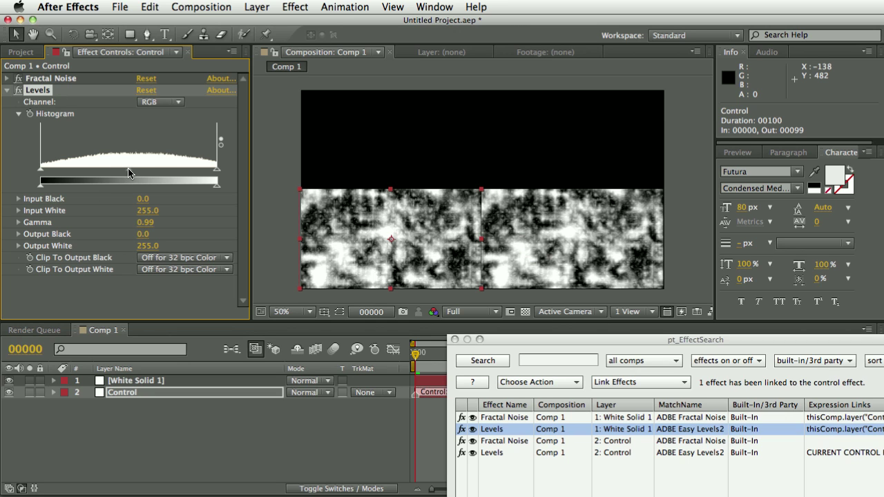
pyautogui.moveTo(128, 173); pyautogui.dragTo(181, 176)
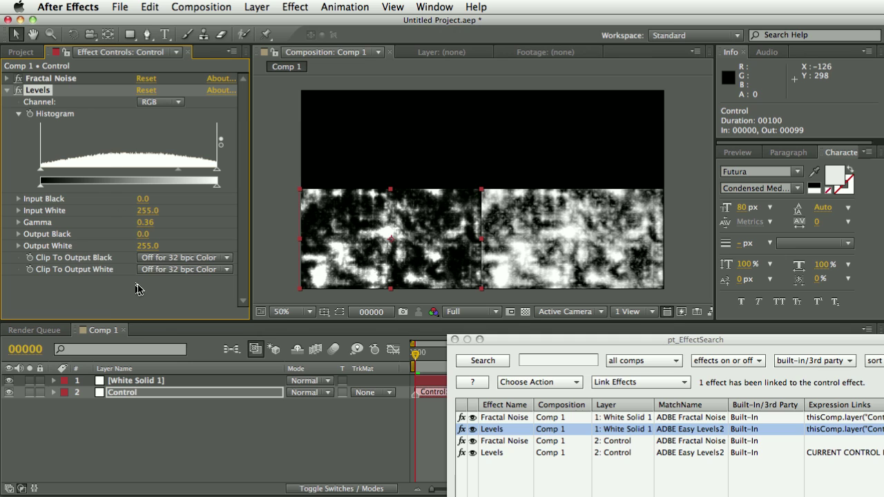
# Set Clip To Output Black to Off and compare White Solid 1's Levels.
pyautogui.click(176, 263)
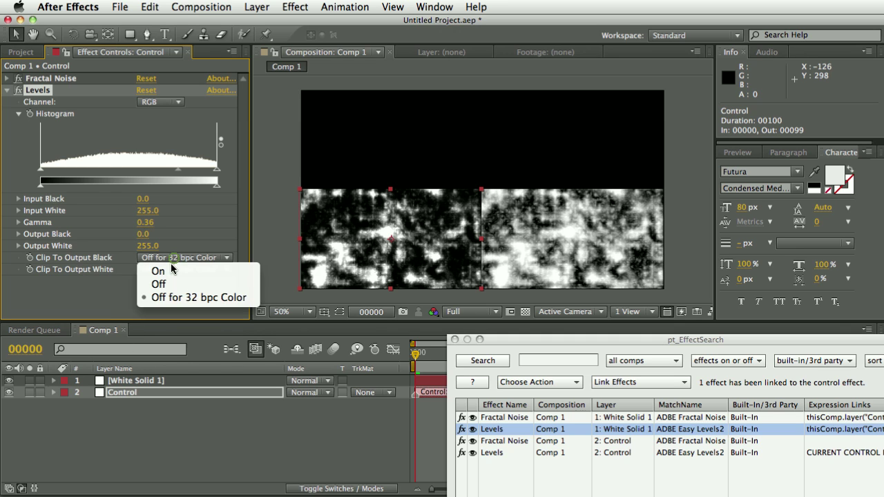
pyautogui.click(182, 283)
pyautogui.click(168, 382)
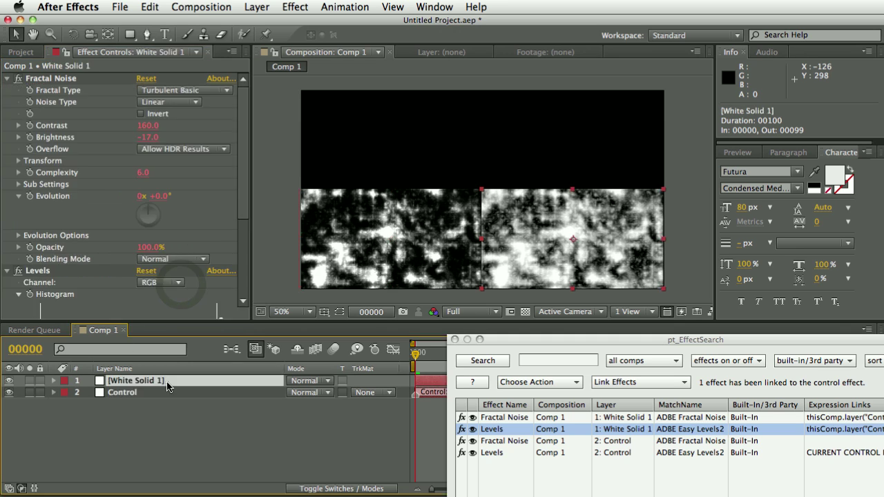
pyautogui.click(244, 266)
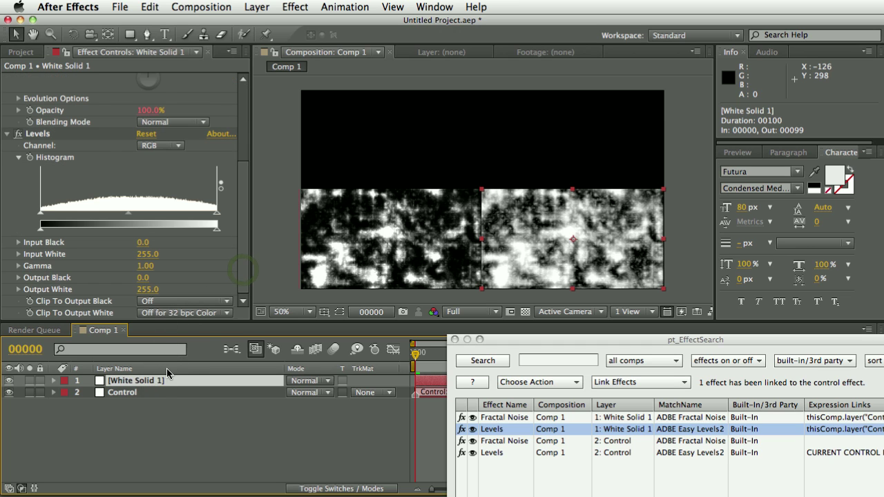
pyautogui.click(176, 393)
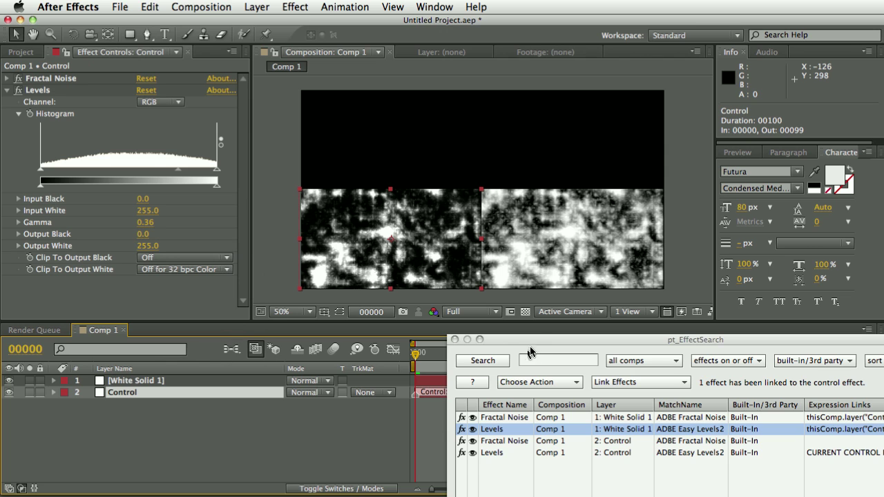
pyautogui.moveTo(532, 345); pyautogui.dragTo(479, 279)
# Delete both selected Levels effects using Choose Action > Delete Effects.
pyautogui.keyDown('super'); pyautogui.click(460, 386); pyautogui.keyUp('super')
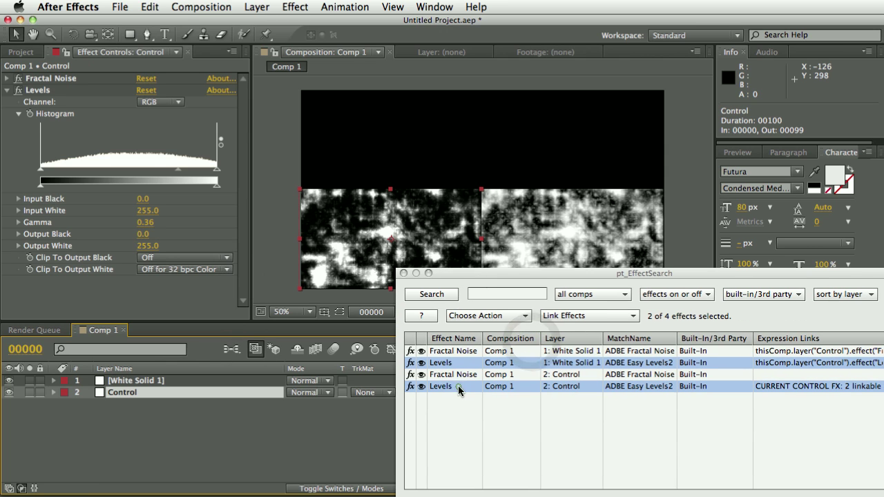
pyautogui.click(476, 315)
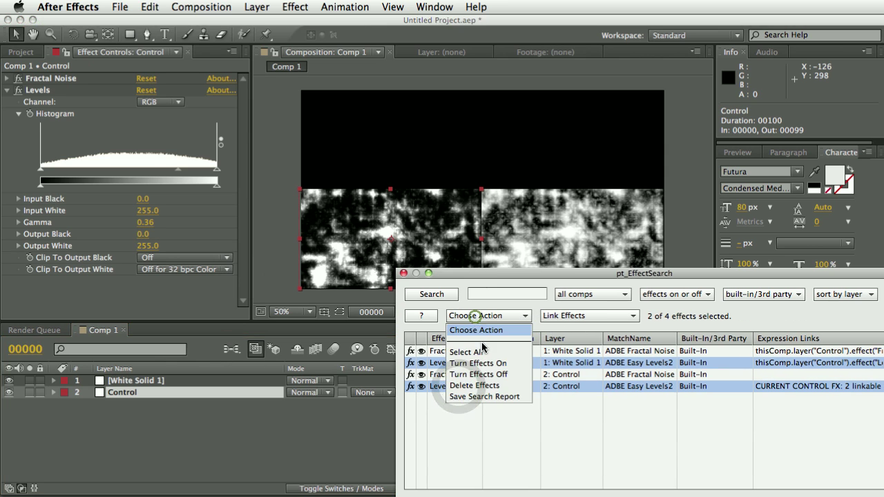
pyautogui.click(482, 386)
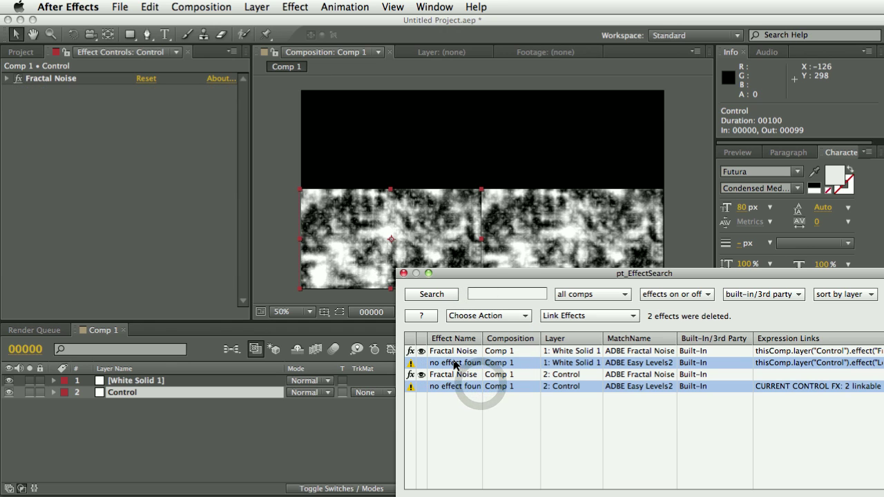
# Add Levels (Individual Controls) to White Solid 1, then delete it again.
pyautogui.click(172, 383)
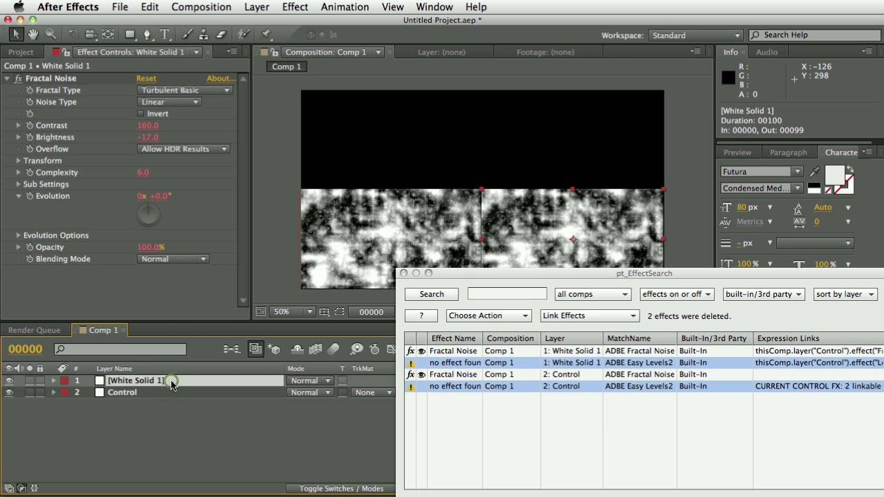
pyautogui.click(6, 78)
pyautogui.click(256, 6)
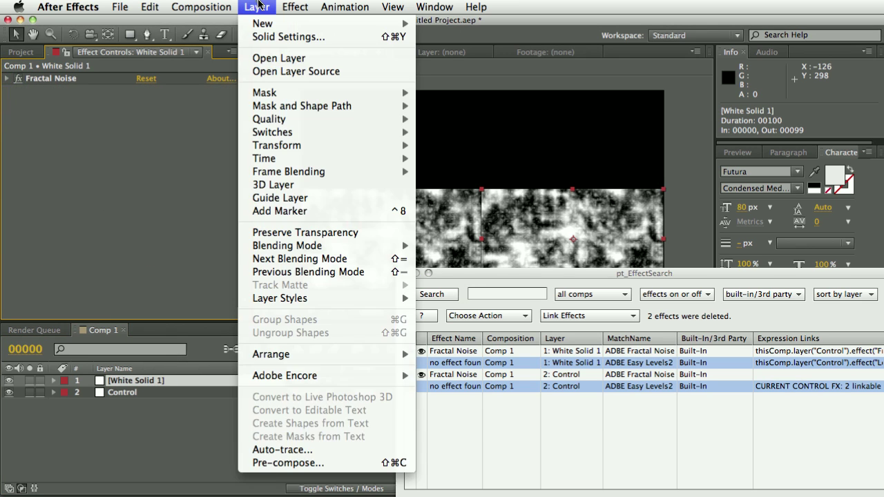
pyautogui.moveTo(322, 126)
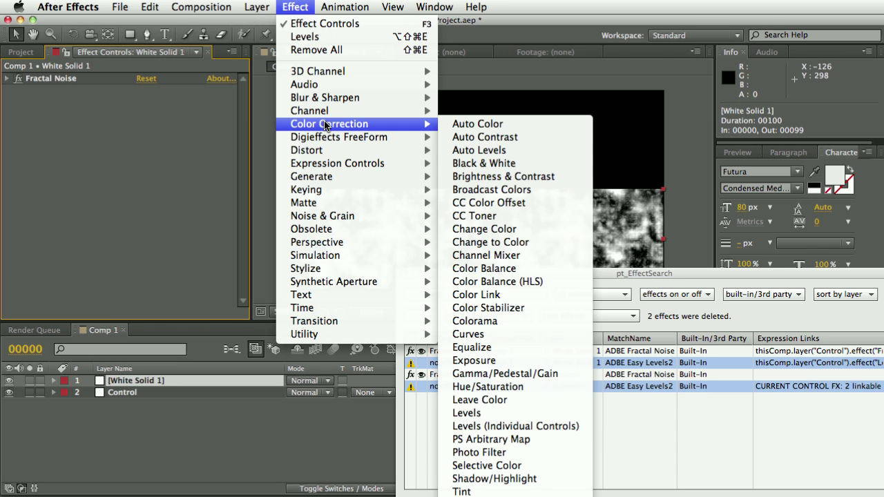
pyautogui.click(495, 426)
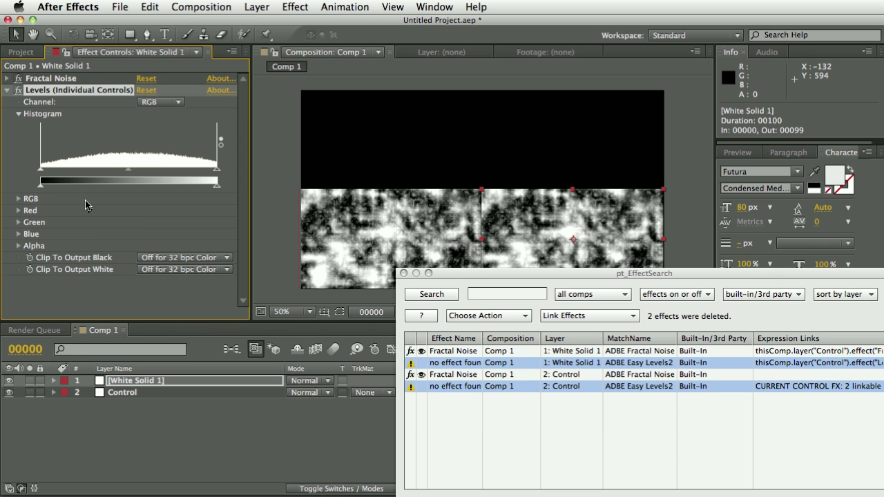
pyautogui.click(69, 89)
pyautogui.press('Delete')
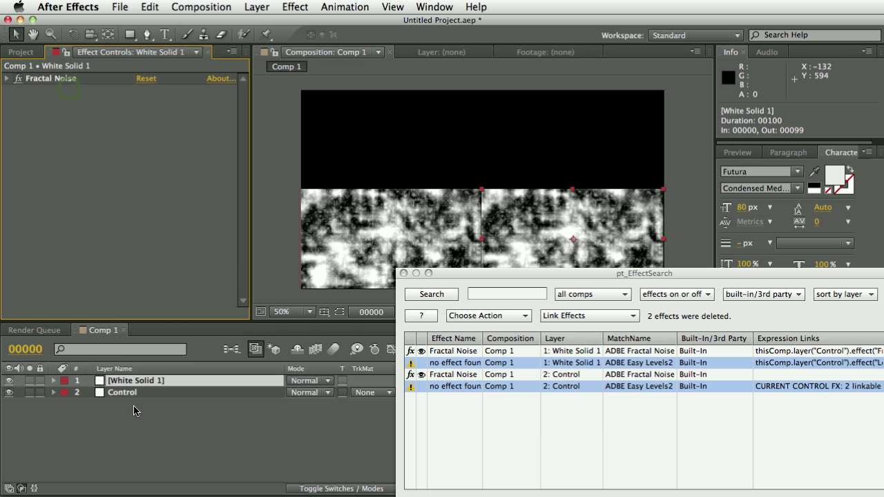
# Apply Effect > Color Correction > Levels (Individual Controls) to the Control layer.
pyautogui.click(129, 392)
pyautogui.click(254, 6)
pyautogui.moveTo(295, 7)
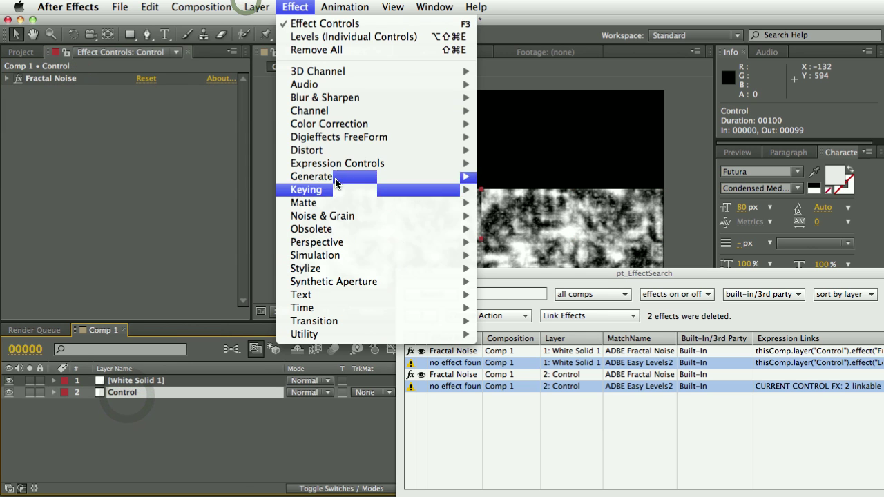
pyautogui.moveTo(393, 129)
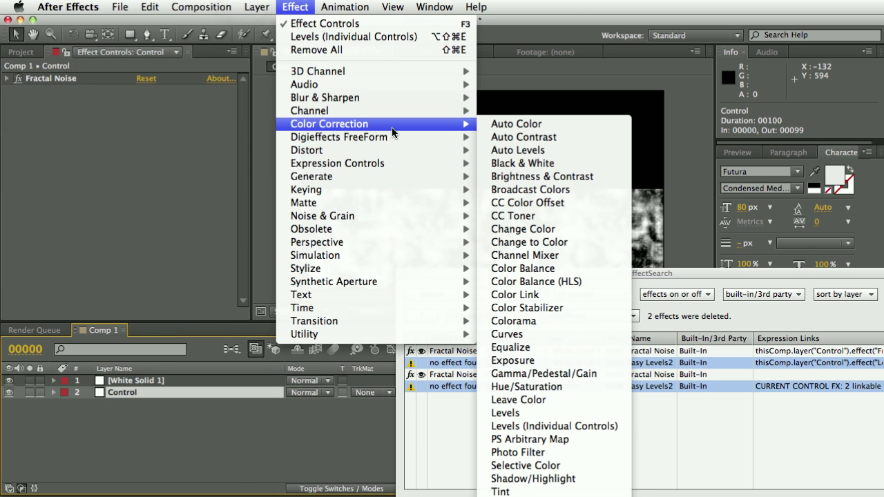
pyautogui.click(501, 422)
# Refresh the search and make Control's Levels (Individual Controls) the control effect.
pyautogui.click(443, 294)
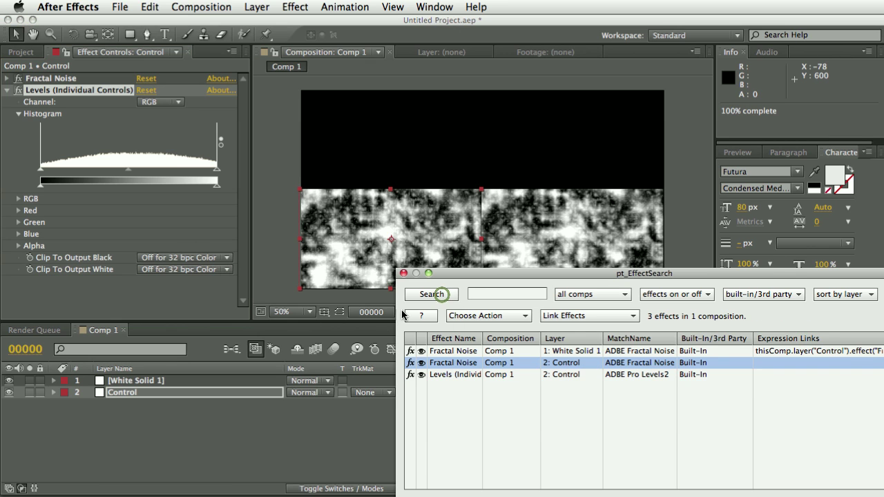
pyautogui.click(551, 374)
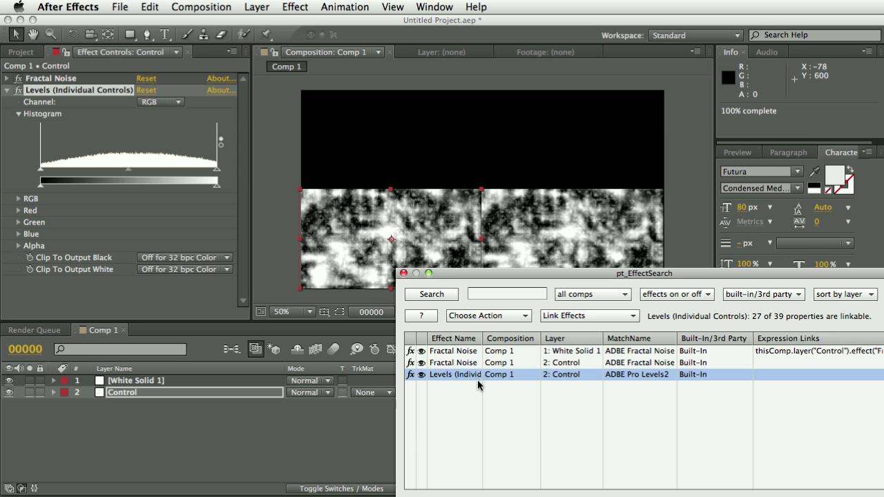
pyautogui.click(589, 316)
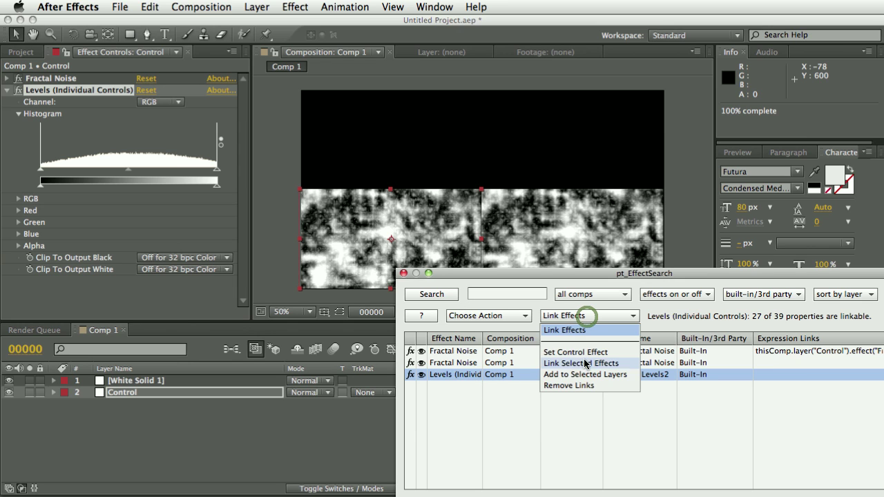
pyautogui.click(584, 350)
# Add the linked Levels (Individual Controls) to White Solid 1 via Add to Selected Layers.
pyautogui.moveTo(523, 272); pyautogui.dragTo(626, 288)
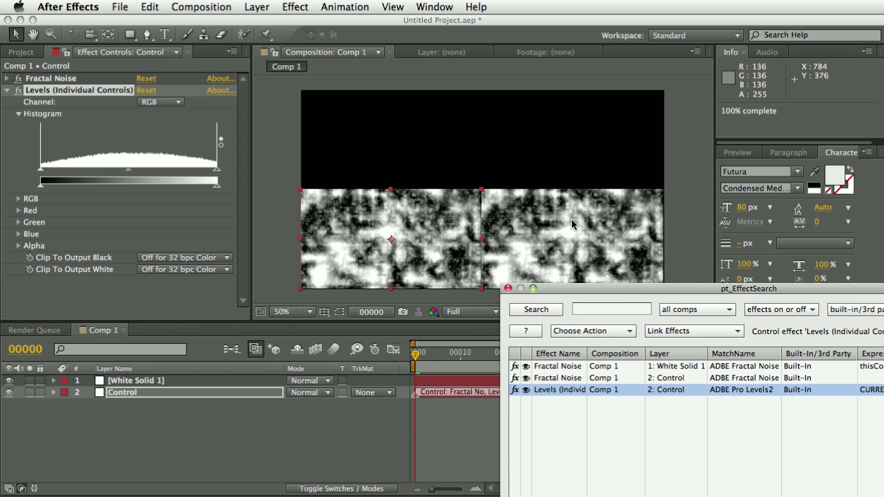
pyautogui.click(149, 381)
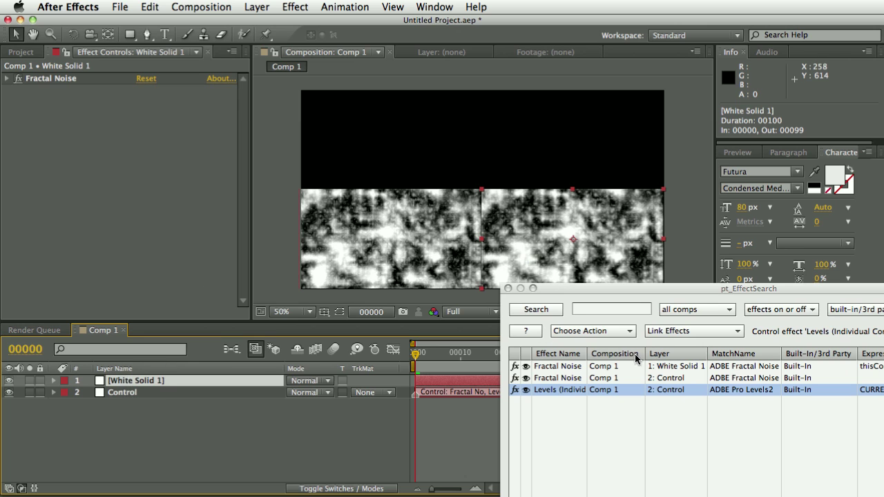
pyautogui.click(691, 332)
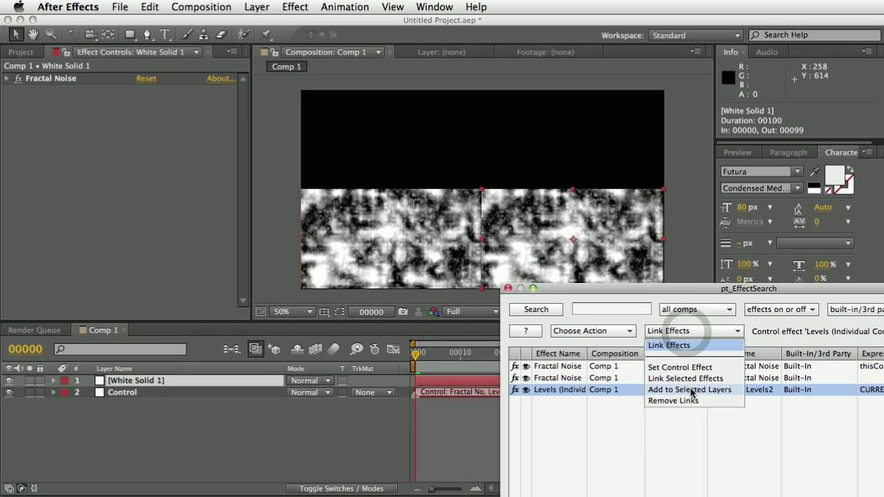
pyautogui.click(694, 391)
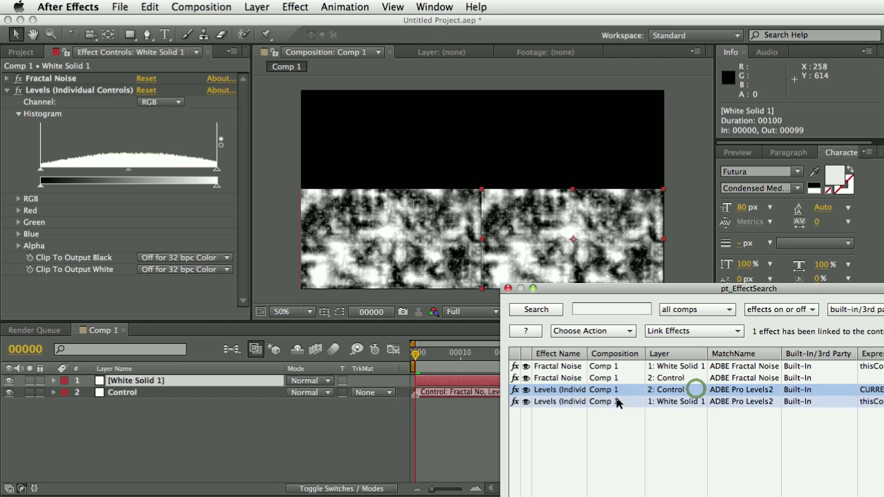
pyautogui.click(687, 369)
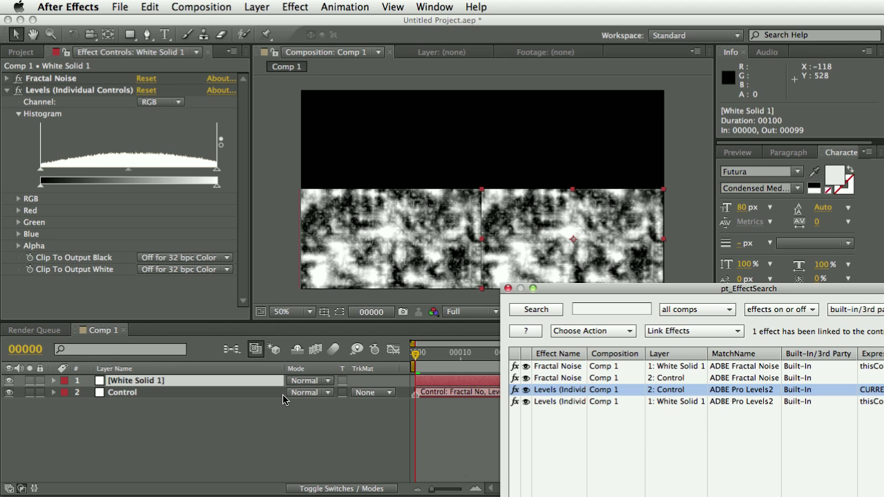
# Drag the Control layer's Levels (Individual Controls) gamma to darken midtones, then ease it back slightly.
pyautogui.click(149, 396)
pyautogui.moveTo(565, 288); pyautogui.dragTo(590, 469)
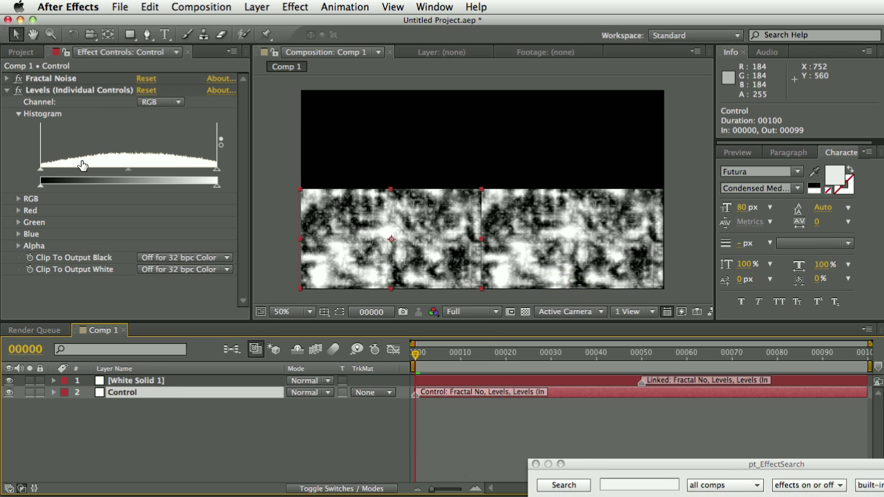
pyautogui.click(132, 394)
pyautogui.click(62, 89)
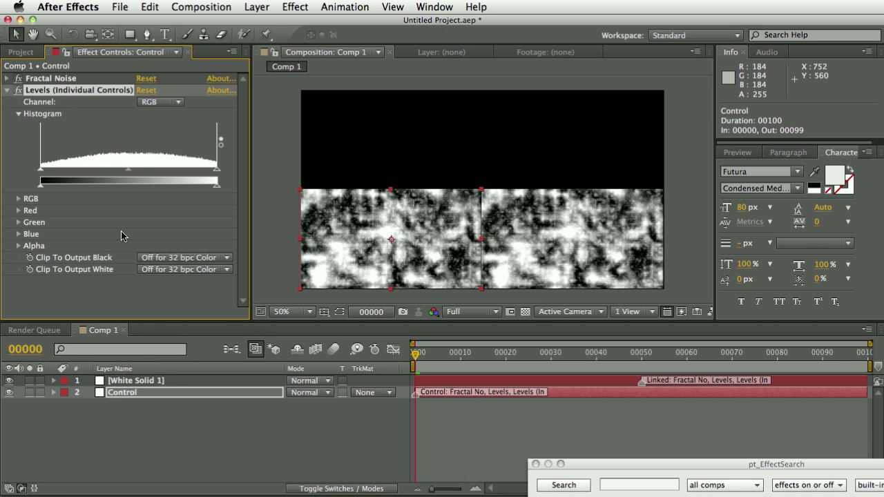
pyautogui.moveTo(128, 172); pyautogui.dragTo(174, 172)
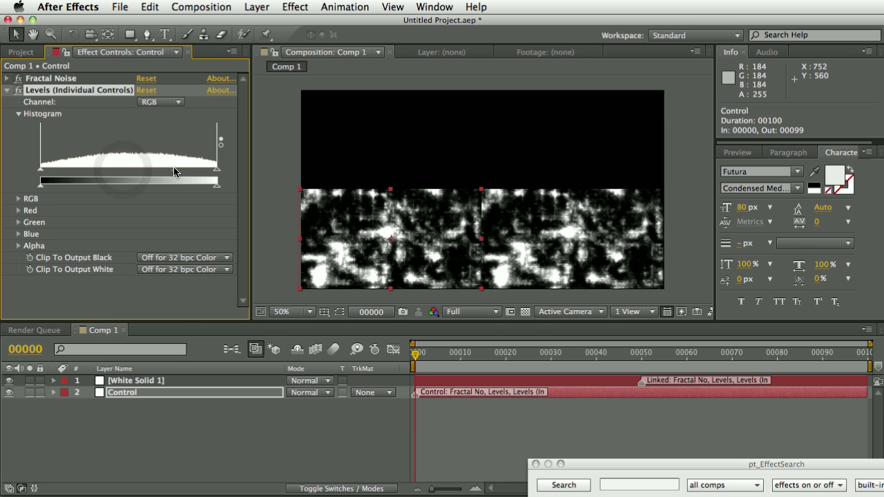
pyautogui.click(152, 382)
pyautogui.click(150, 392)
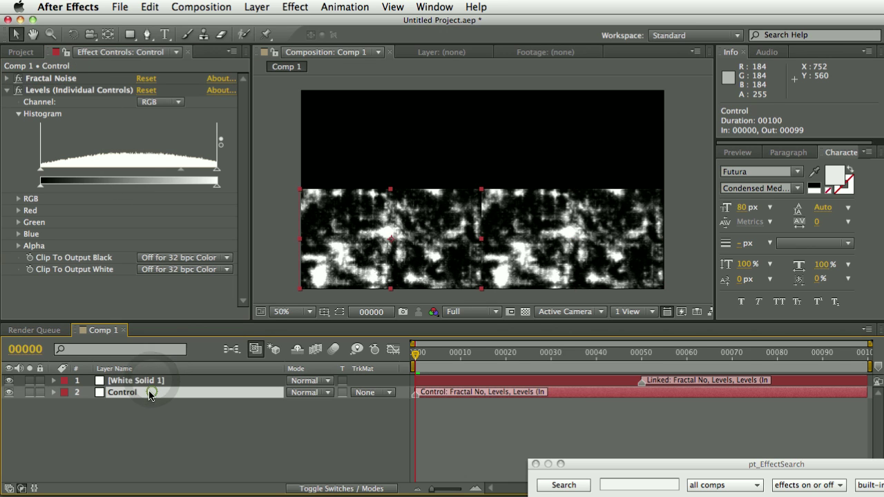
pyautogui.moveTo(177, 171); pyautogui.dragTo(153, 185)
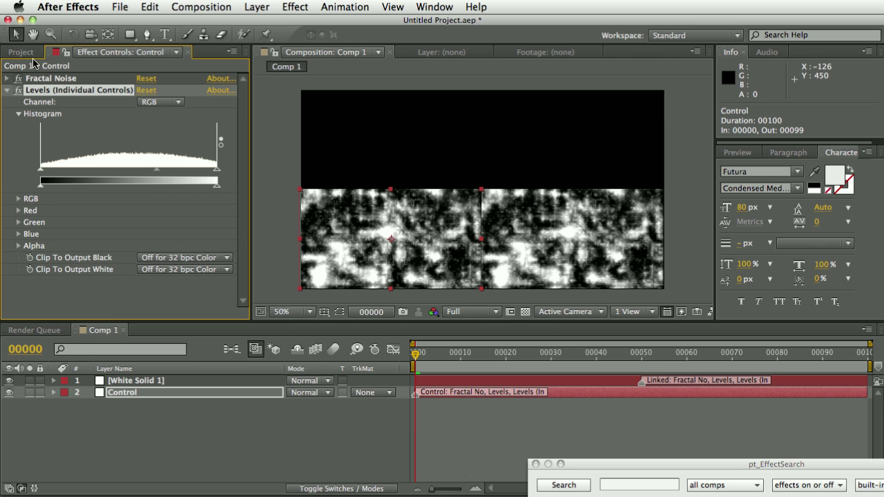
# Create Comp 2 (1050×576, 25 fps) with White Solid 2 and expand the search window.
pyautogui.press('super+n')
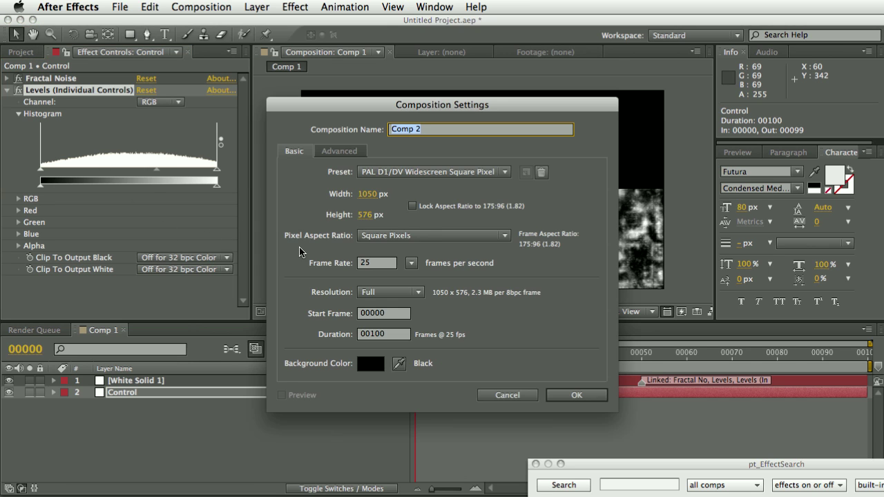
pyautogui.press('Return')
pyautogui.press('super+y')
pyautogui.press('Return')
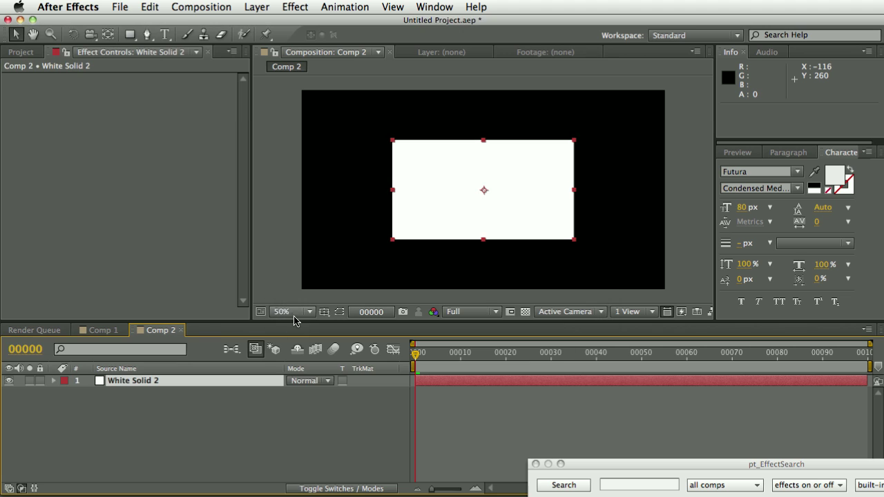
pyautogui.click(596, 473)
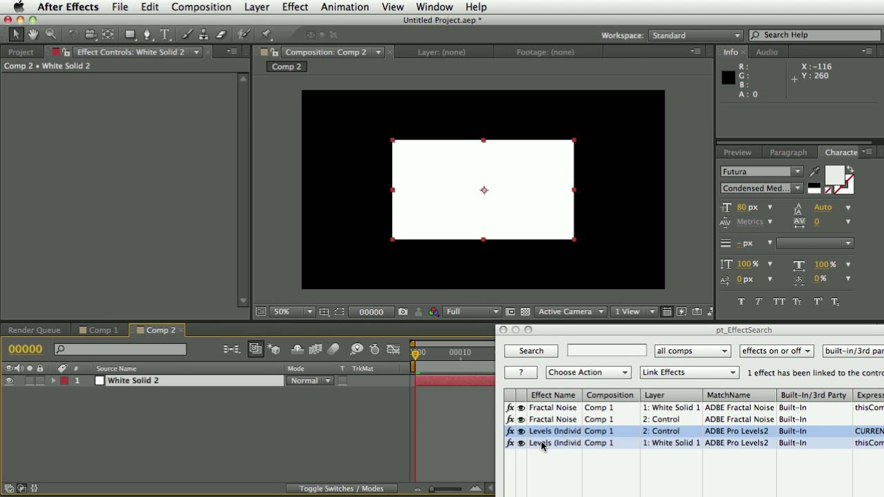
# Set Control's Fractal Noise as the control effect and add it linked to White Solid 2.
pyautogui.click(674, 444)
pyautogui.click(674, 407)
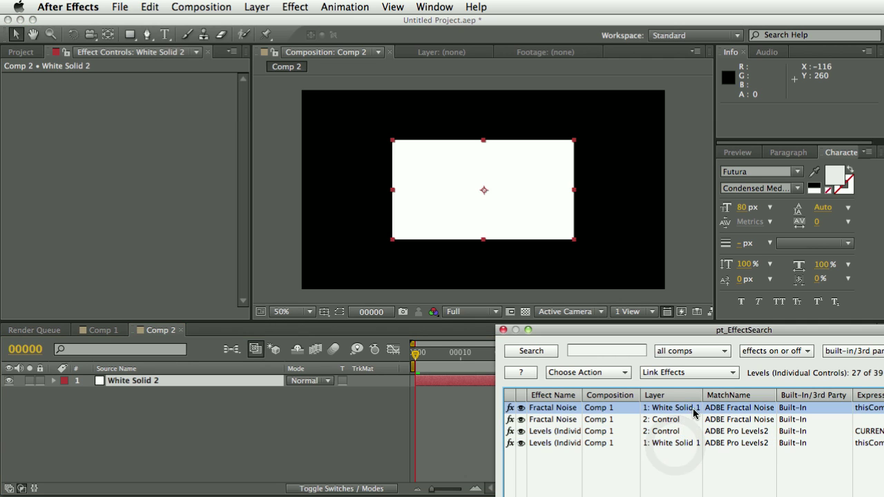
pyautogui.click(682, 420)
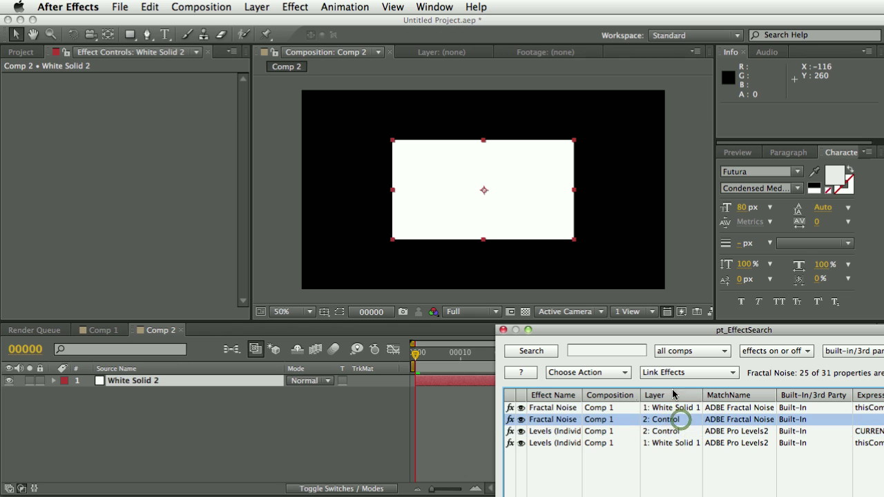
pyautogui.click(684, 373)
pyautogui.click(681, 409)
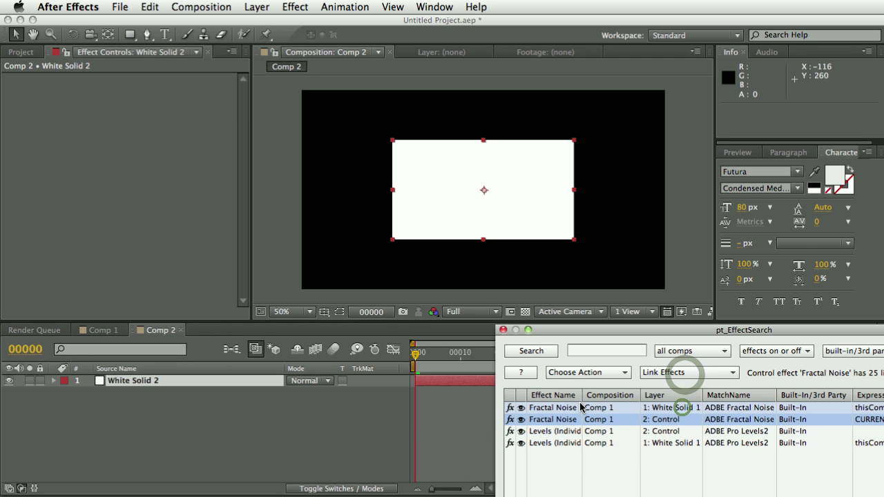
pyautogui.click(203, 380)
pyautogui.click(681, 373)
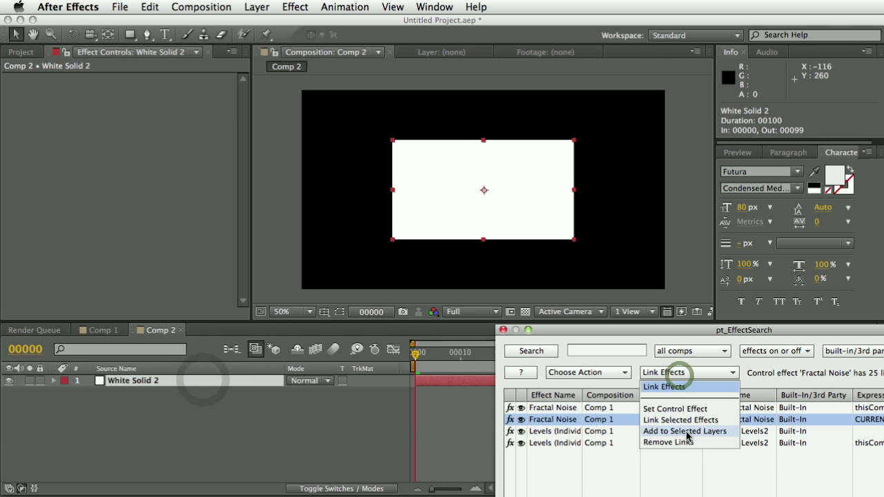
pyautogui.click(684, 432)
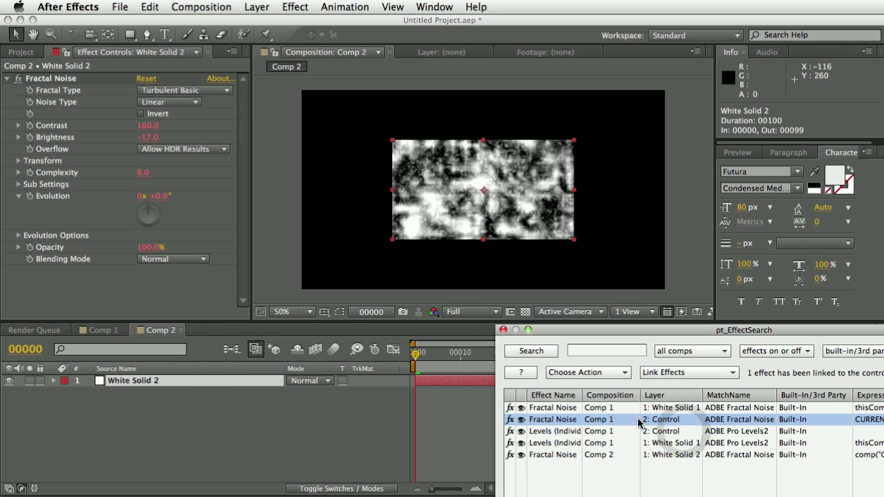
# Add Control's linked Levels to White Solid 2 and move the solid to the frame's top.
pyautogui.click(682, 431)
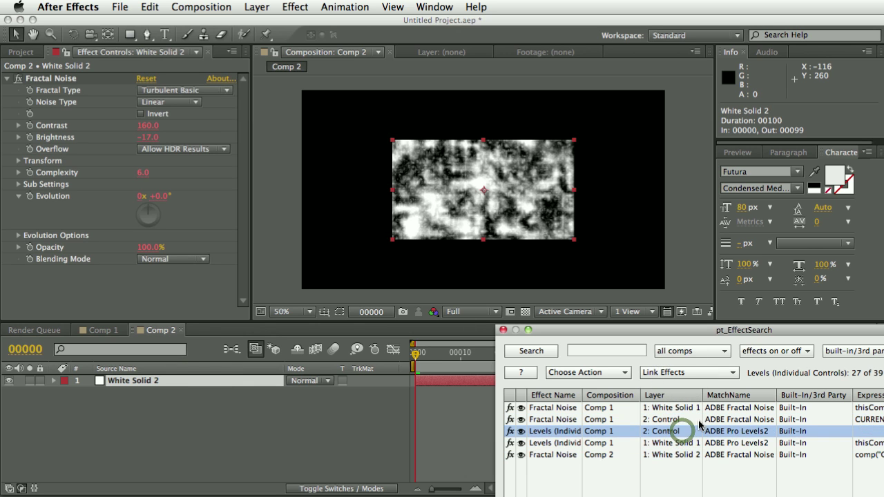
pyautogui.click(688, 372)
pyautogui.click(684, 408)
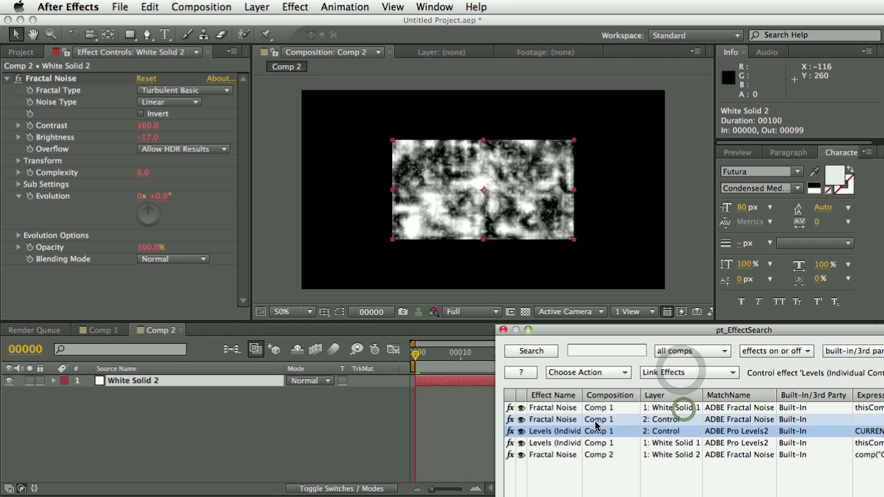
pyautogui.click(684, 372)
pyautogui.click(673, 431)
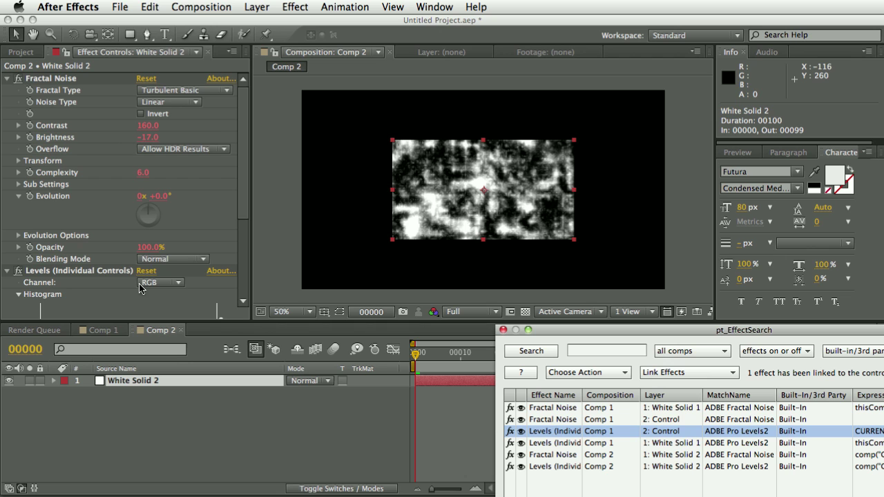
pyautogui.moveTo(449, 199); pyautogui.dragTo(453, 151)
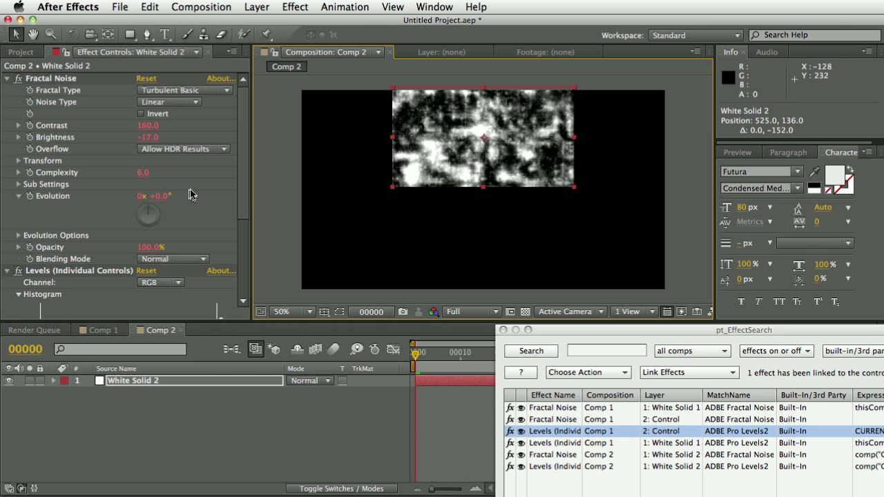
# Drag Comp 2 into Comp 1 as its top layer, toggle its visibility, and show Control's effects.
pyautogui.press('super+0')
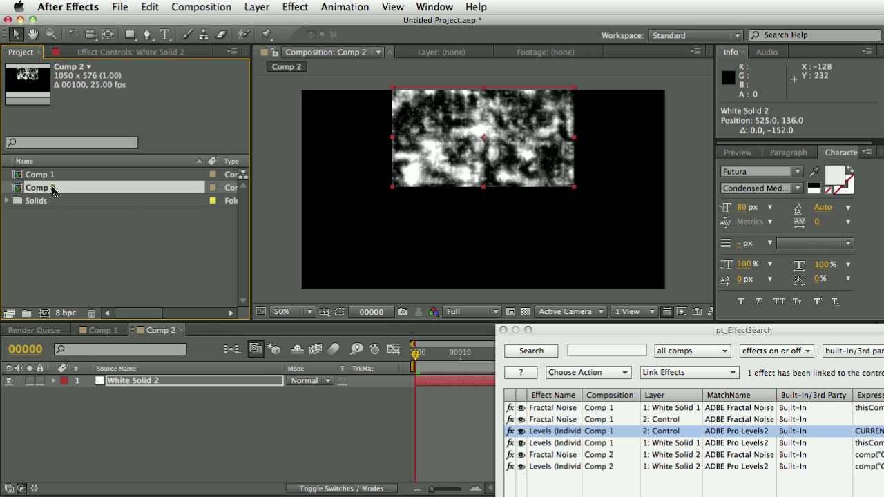
pyautogui.moveTo(57, 192); pyautogui.dragTo(50, 175)
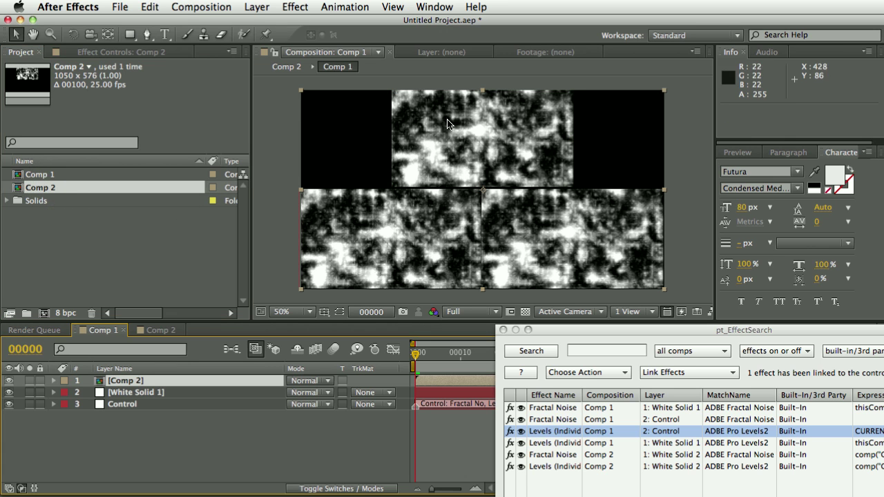
pyautogui.click(9, 381)
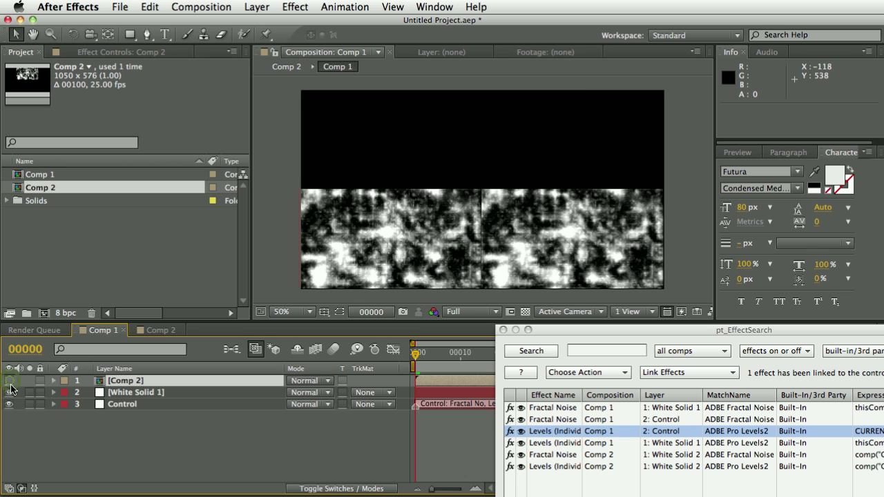
pyautogui.click(9, 381)
pyautogui.click(122, 404)
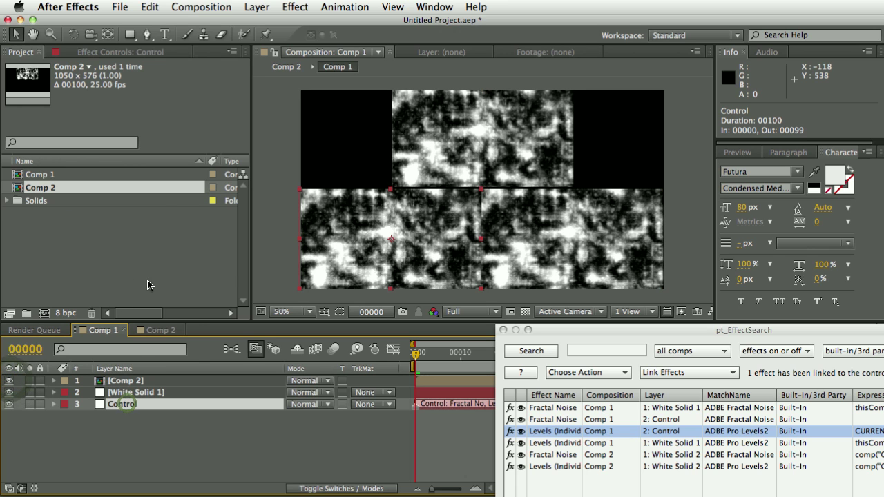
pyautogui.press('F3')
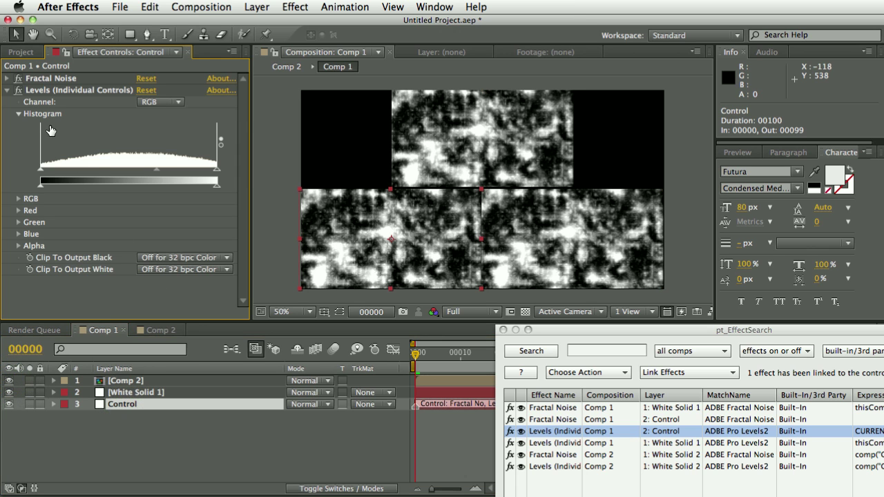
# Set Control's Fractal Type to Turbulent Sharp and Noise Type to Soft Linear.
pyautogui.click(7, 79)
pyautogui.click(167, 95)
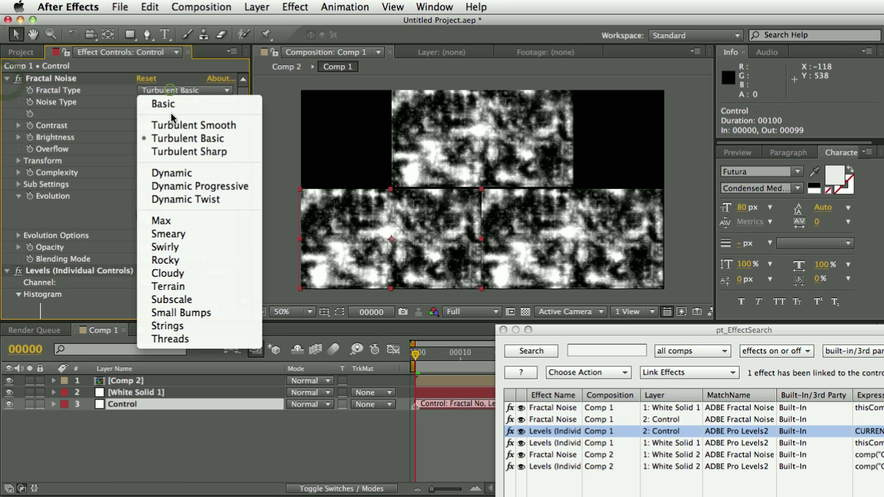
pyautogui.click(173, 152)
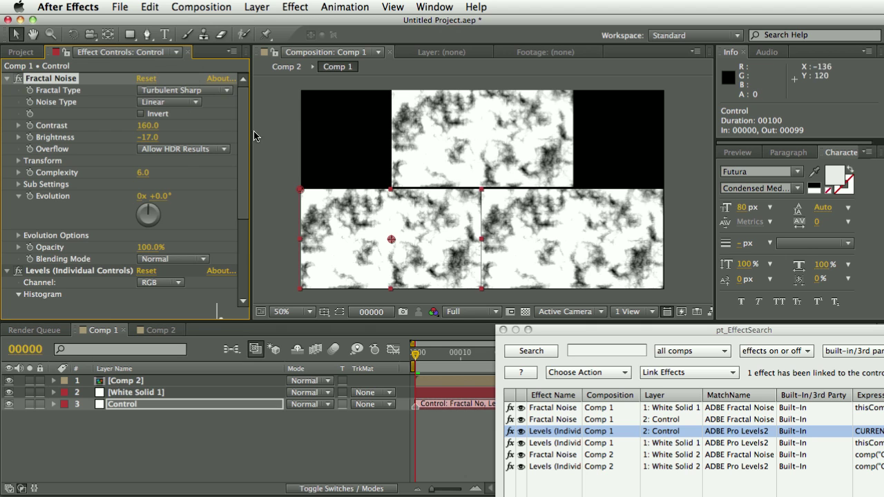
pyautogui.click(159, 105)
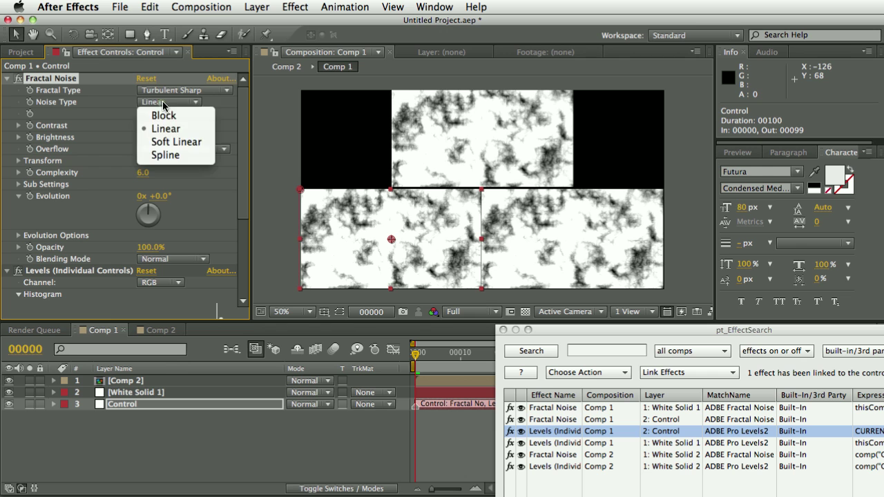
pyautogui.click(172, 141)
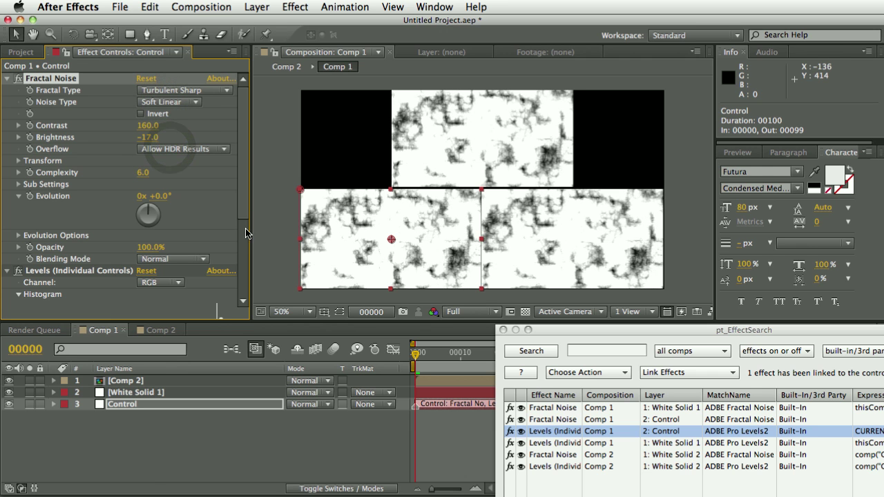
pyautogui.moveTo(669, 334); pyautogui.dragTo(477, 251)
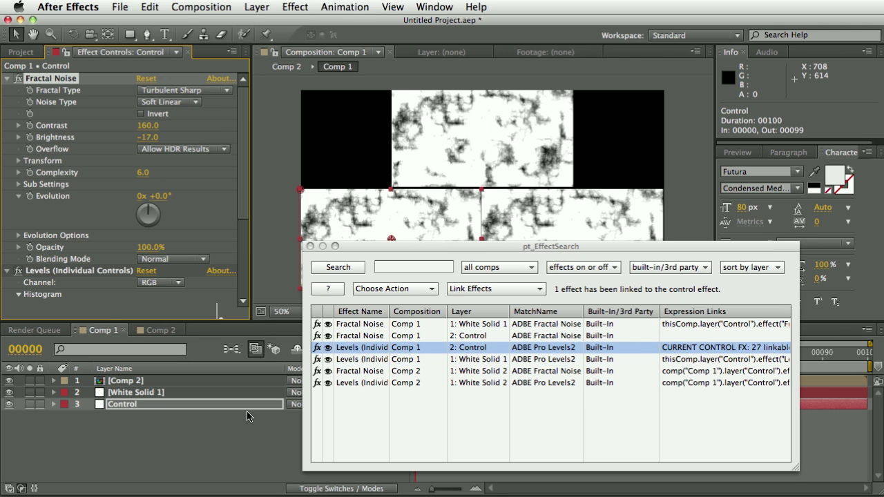